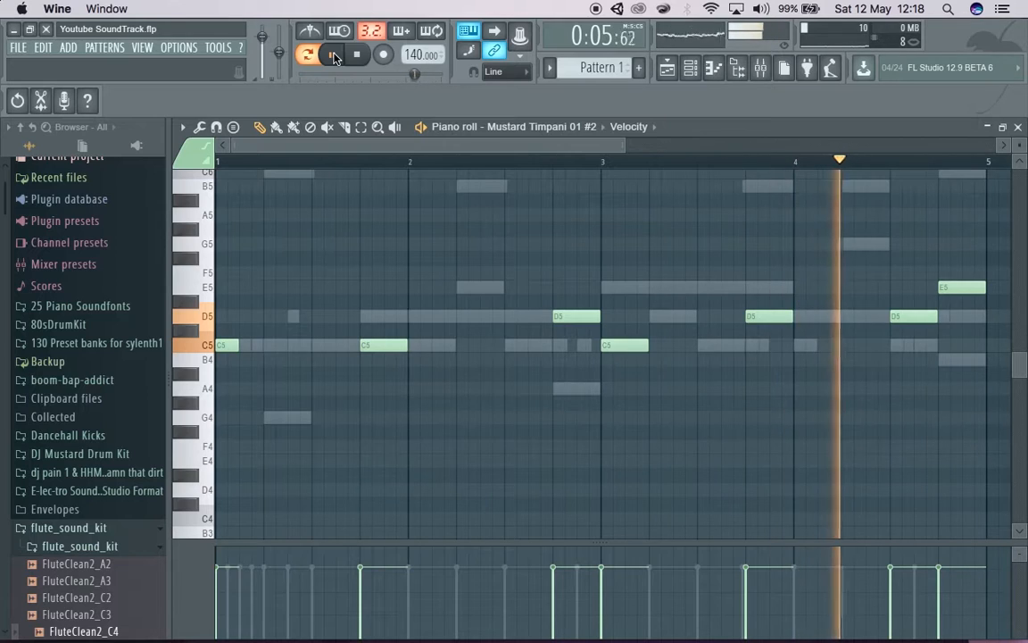
# Step: Pause the pattern playback and switch to the Unity project
pyautogui.click(335, 56)
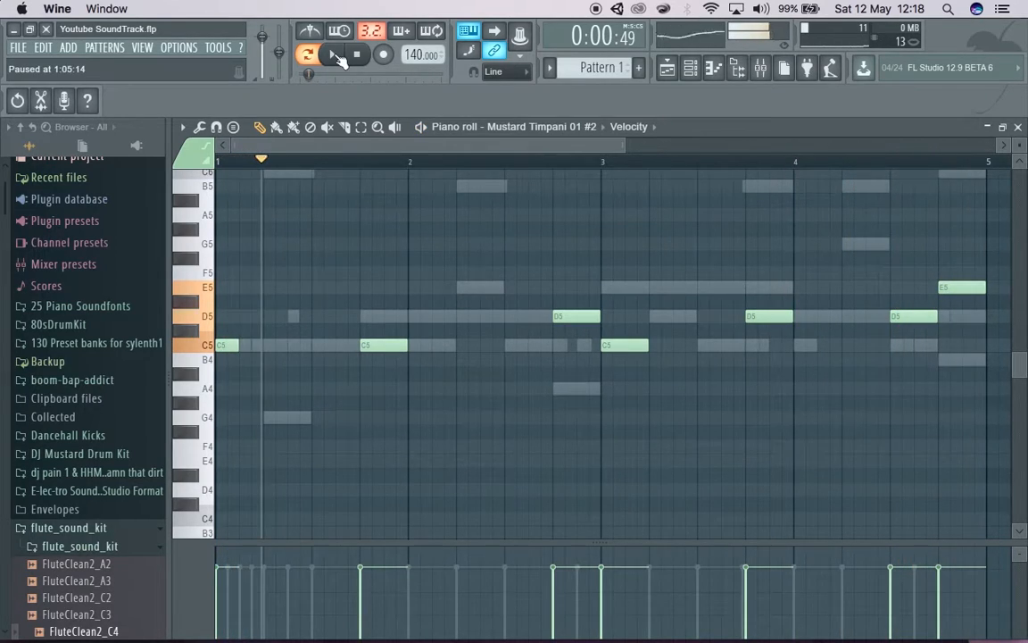
pyautogui.moveTo(591, 636)
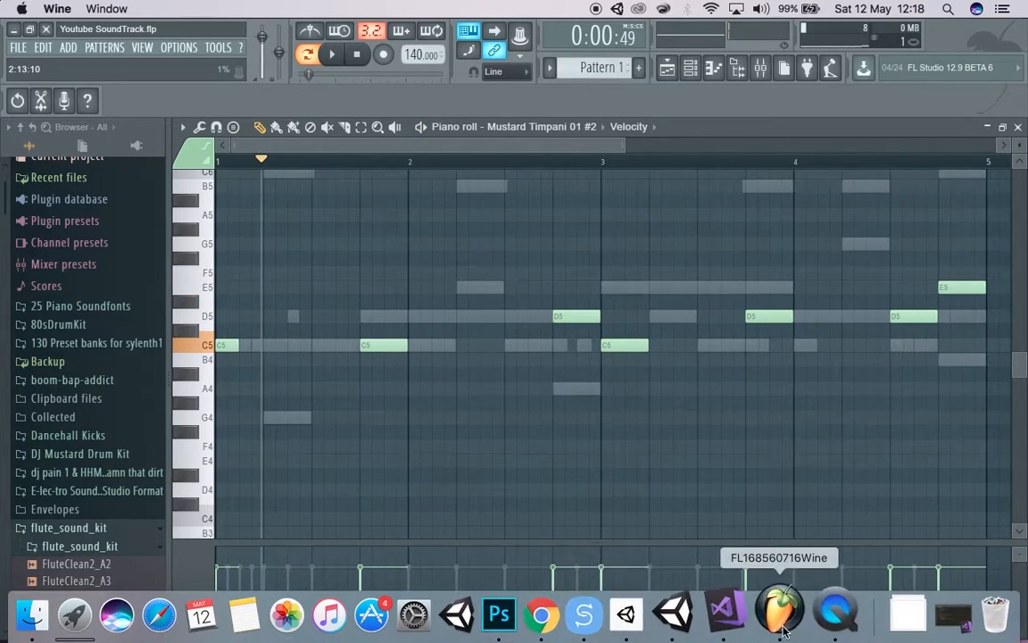
pyautogui.click(838, 636)
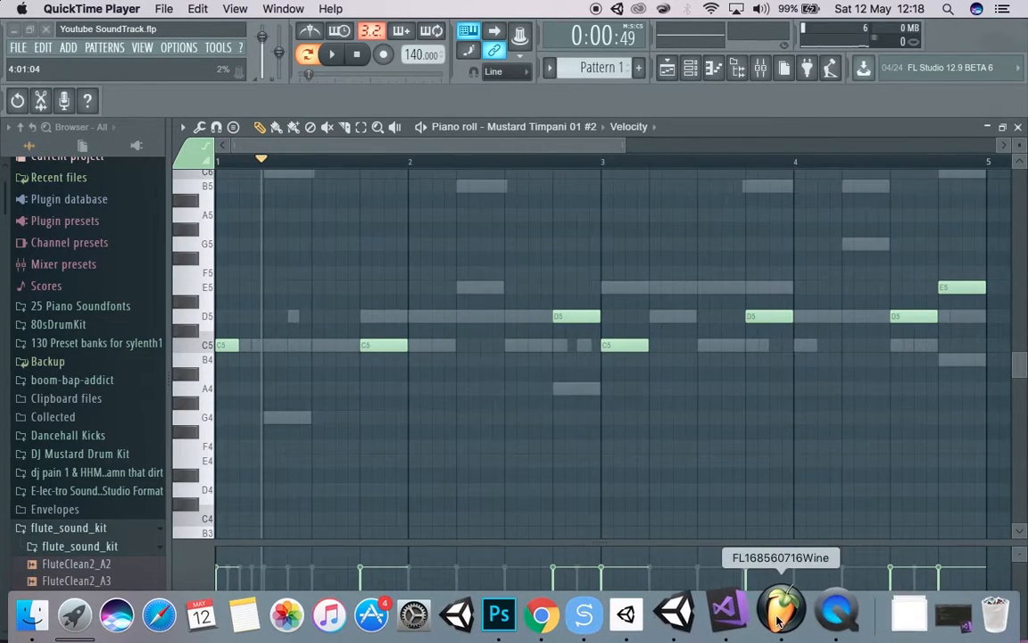
pyautogui.click(672, 614)
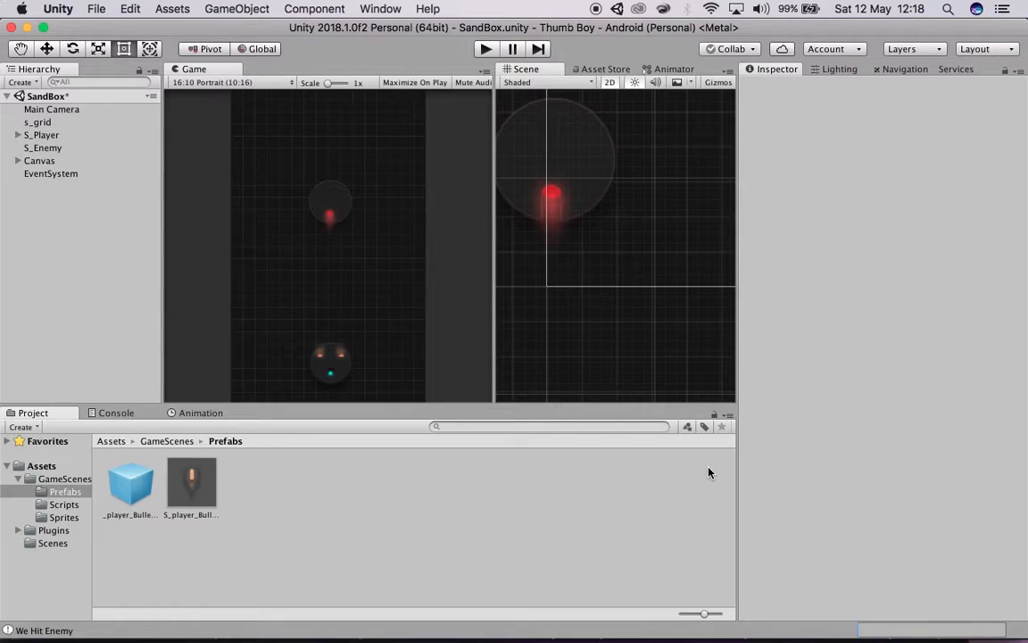
# Step: Play-test the game in a maximized Game view, moving the player around below the enemy, and end the test
pyautogui.hotkey('shift', 'space')
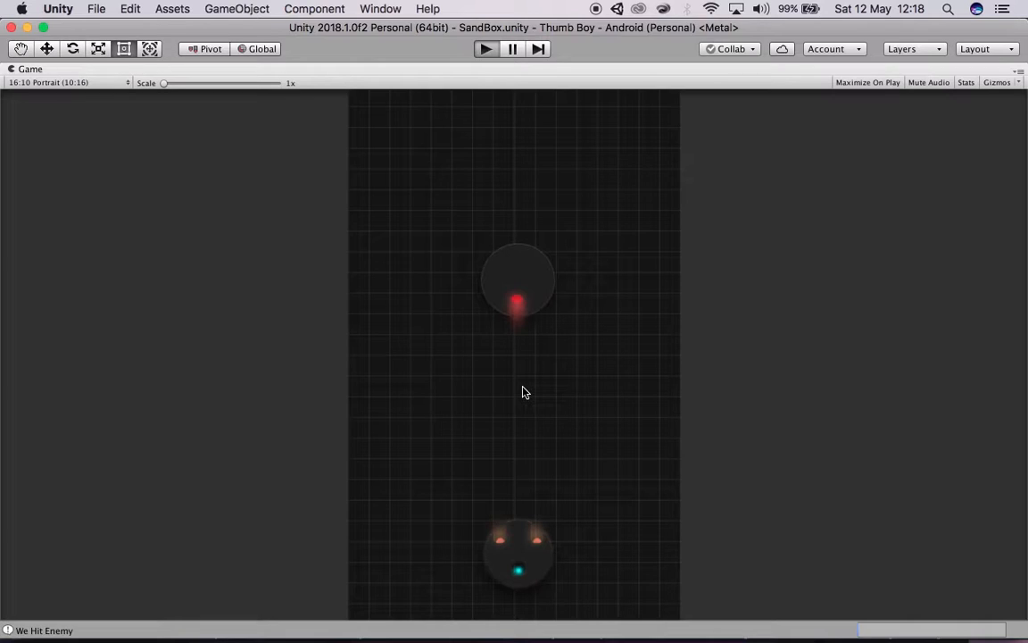
pyautogui.press('super+p')
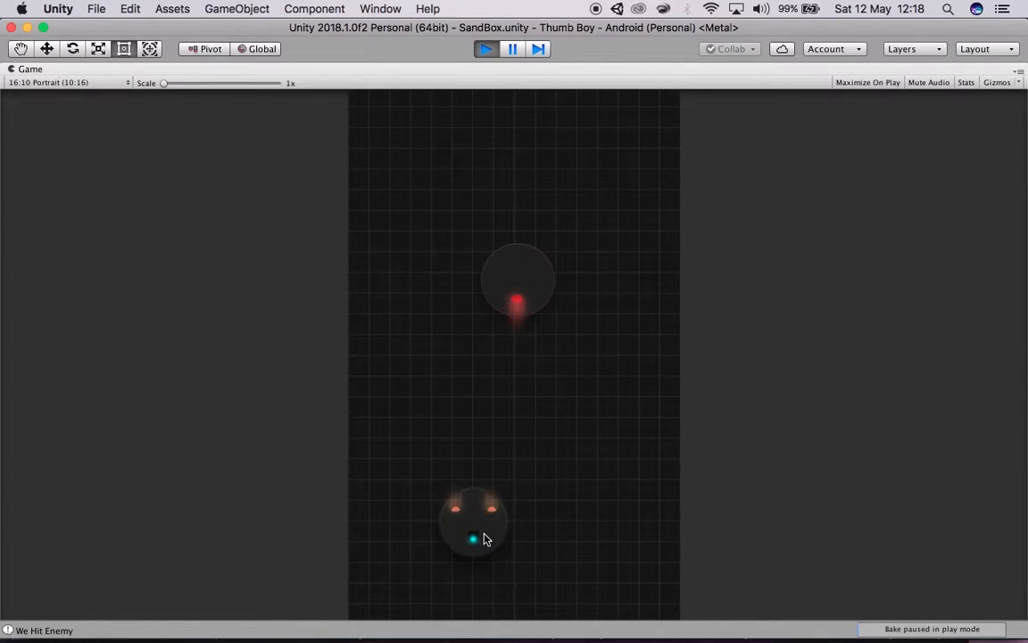
pyautogui.moveTo(483, 509)
pyautogui.mouseDown()
pyautogui.moveTo(461, 312)
pyautogui.moveTo(489, 563)
pyautogui.mouseUp()
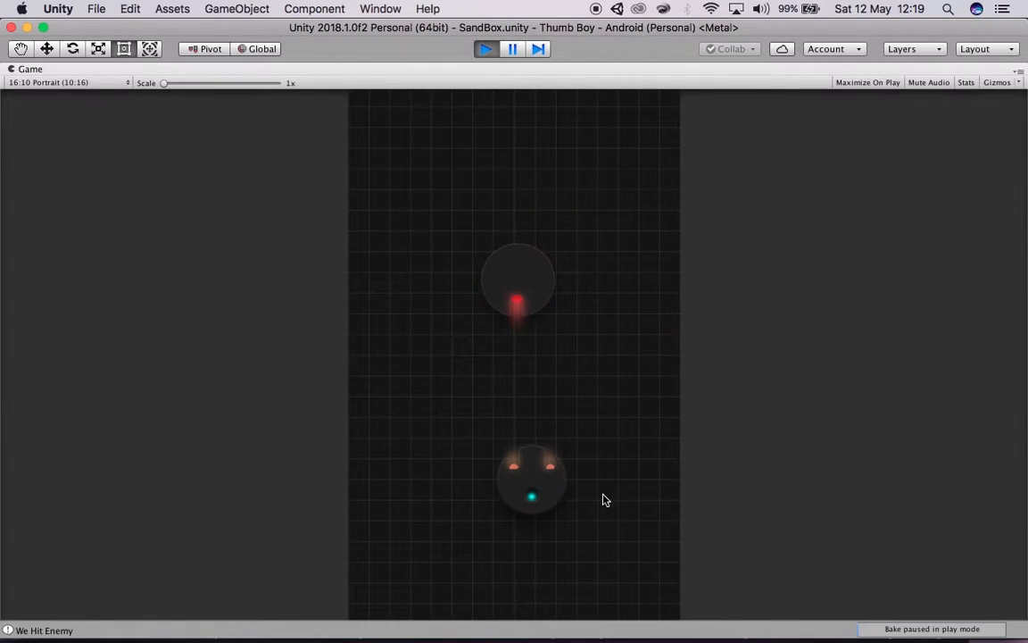
pyautogui.moveTo(526, 478); pyautogui.dragTo(425, 428)
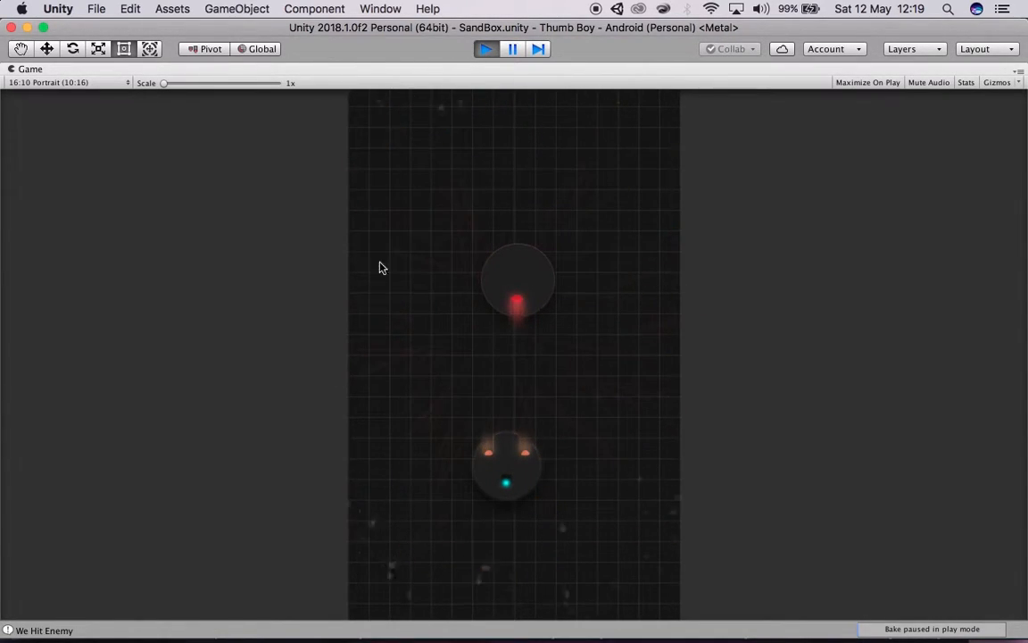
pyautogui.click(485, 49)
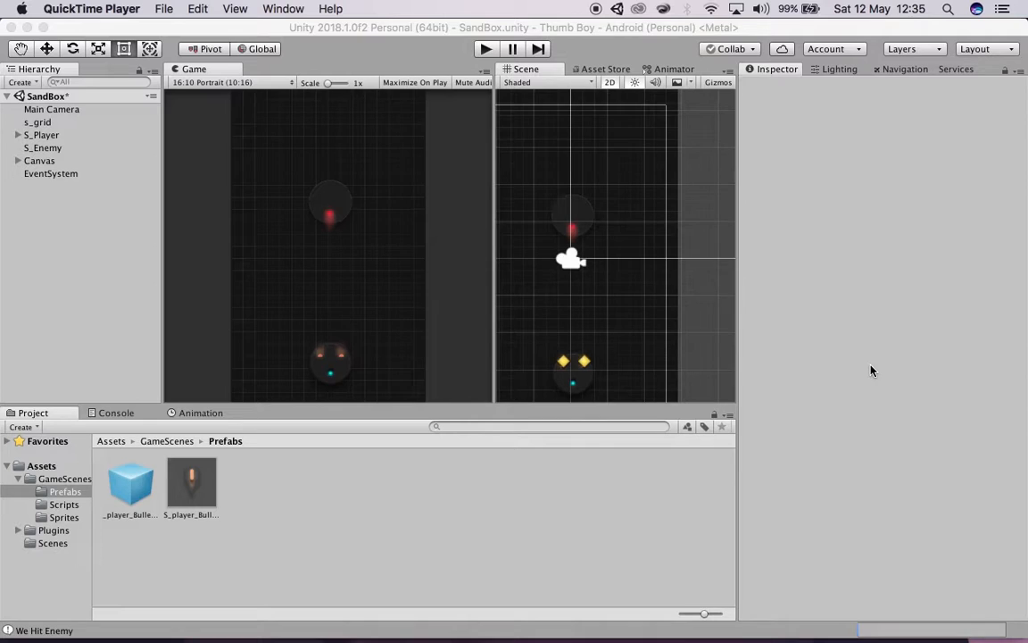
# Step: Switch to Photoshop to view the export options of the hexagon's Polygon 2 layer, and return to Unity
pyautogui.moveTo(767, 636)
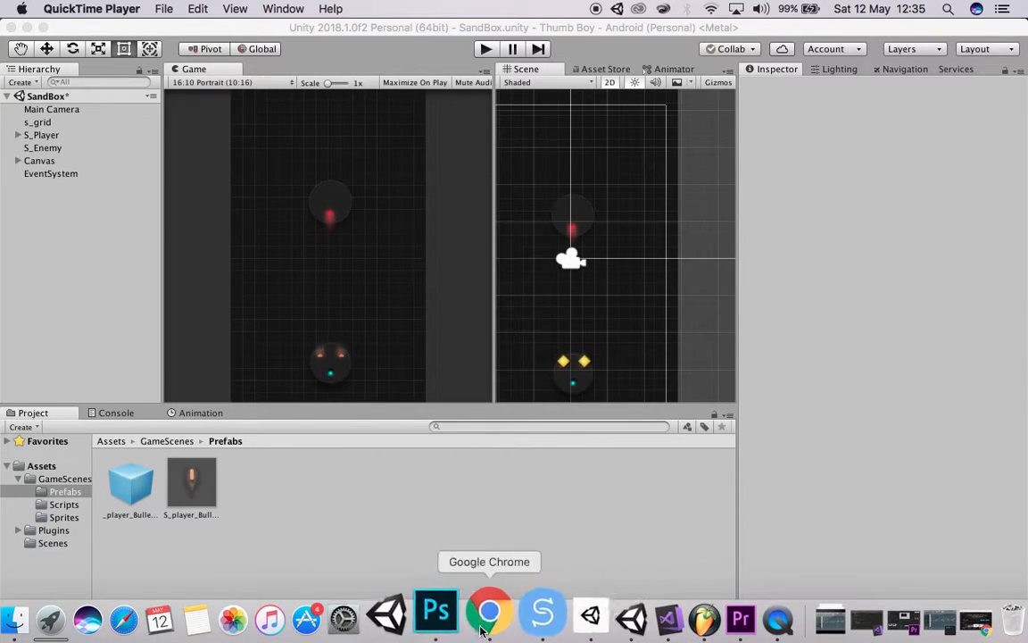
pyautogui.click(450, 618)
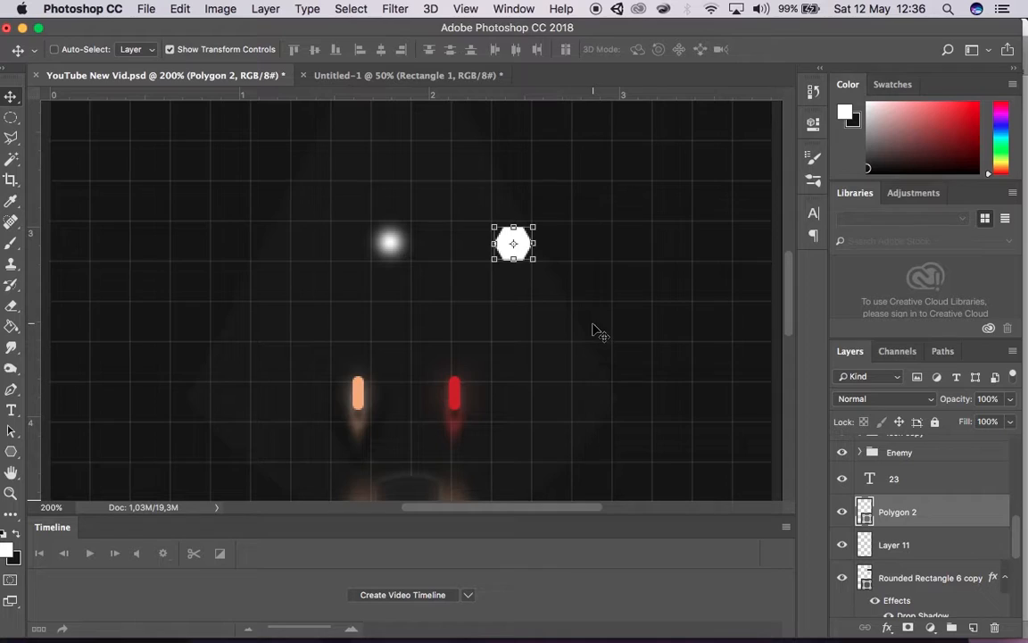
pyautogui.rightClick(892, 521)
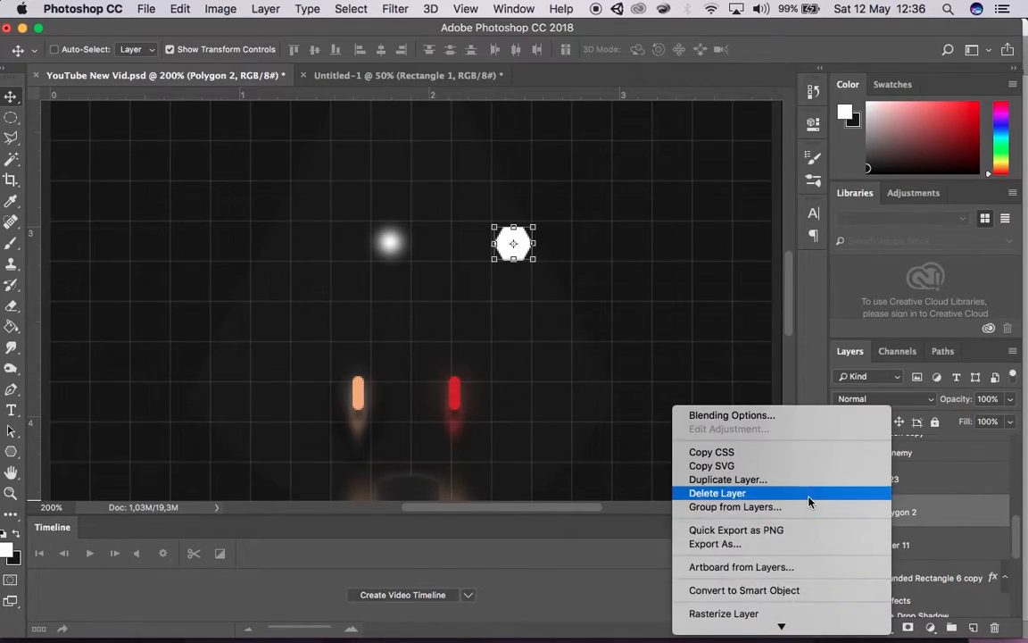
pyautogui.click(597, 574)
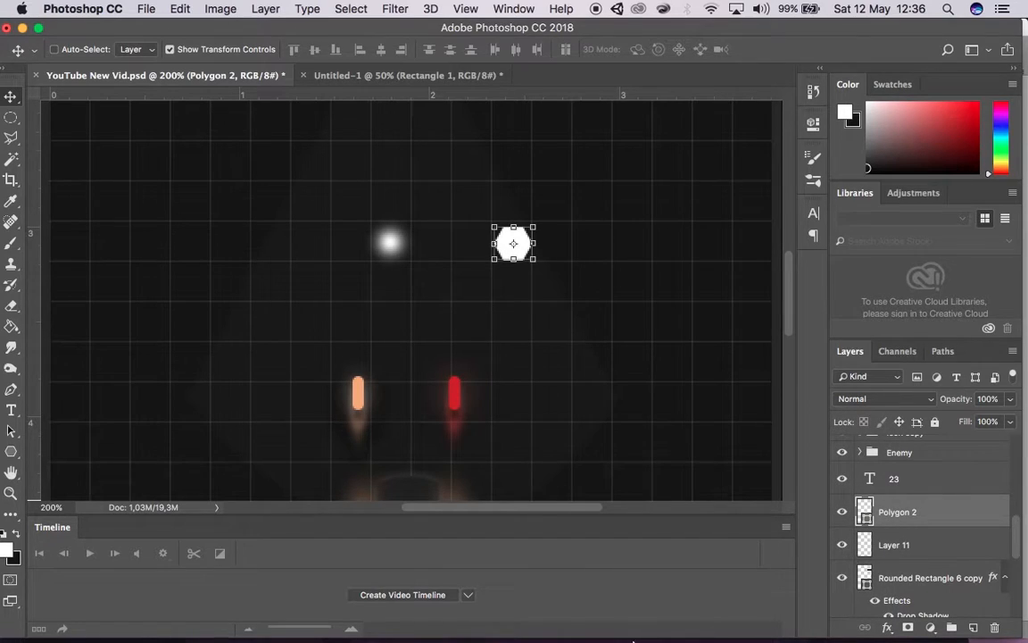
pyautogui.moveTo(604, 640)
pyautogui.click(604, 616)
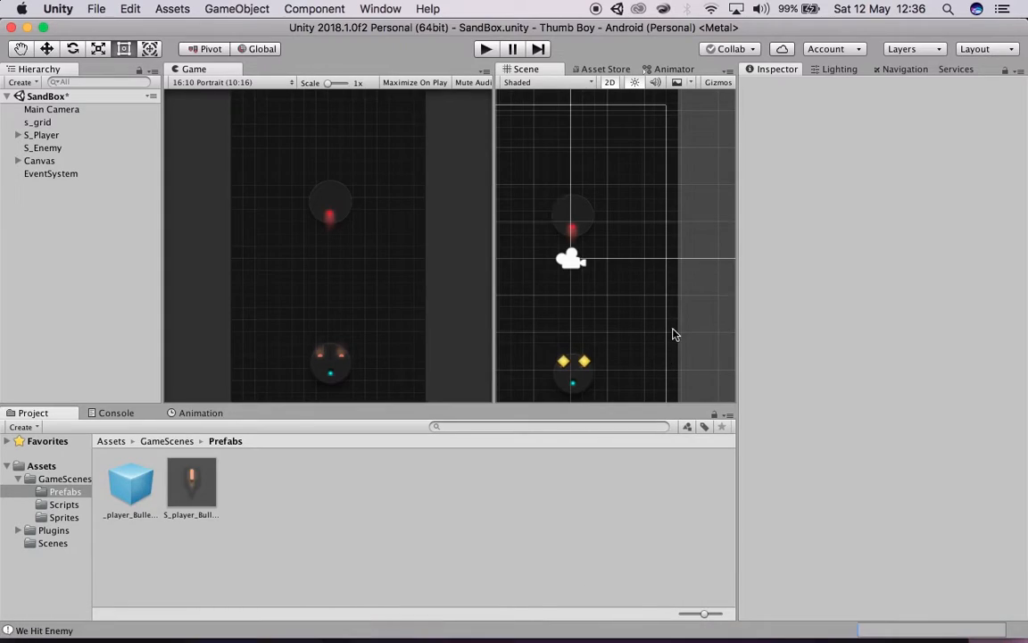
# Step: Create a new material named "our tutorial partle" in the Sprites folder
pyautogui.click(57, 518)
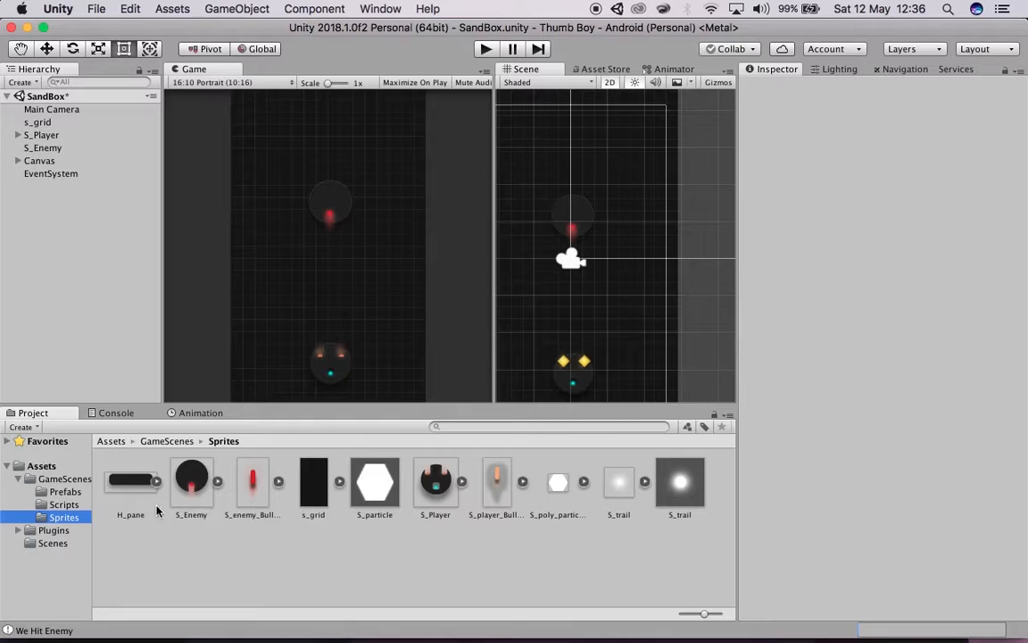
pyautogui.click(525, 551)
pyautogui.rightClick(526, 551)
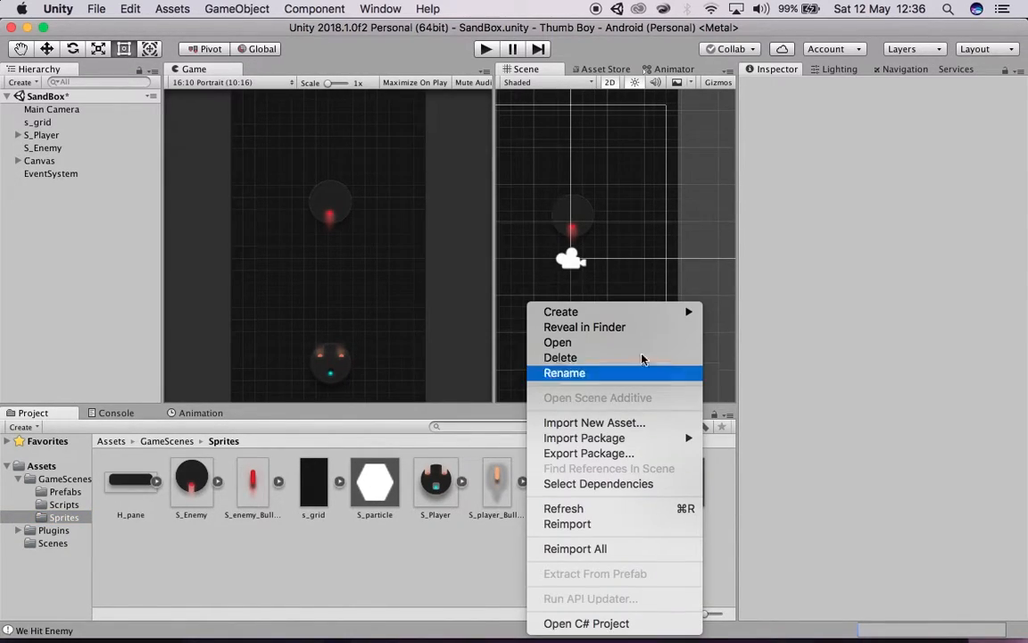
pyautogui.moveTo(661, 311)
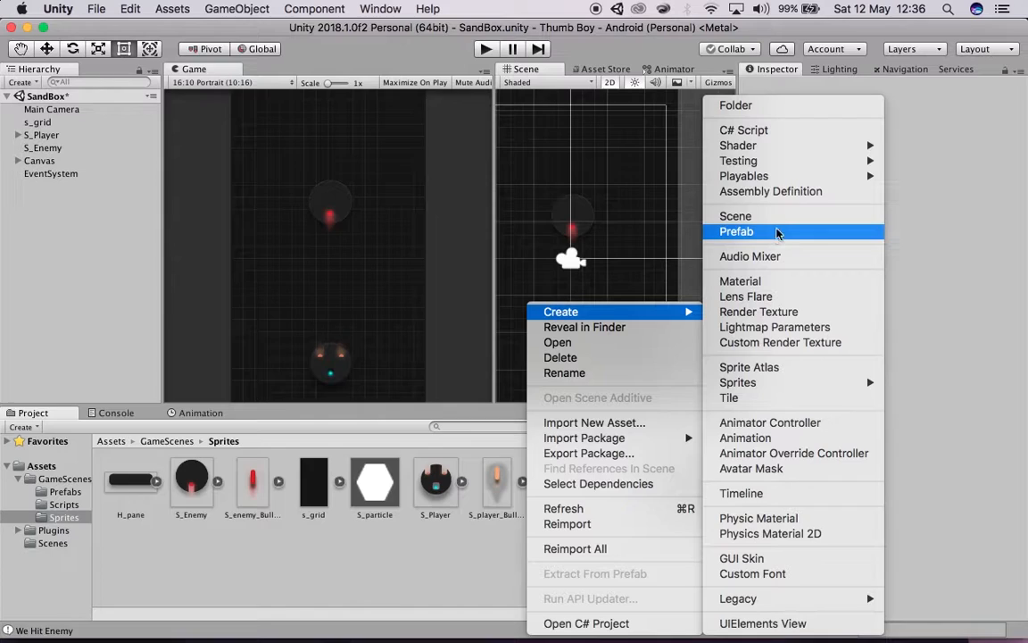
pyautogui.click(741, 281)
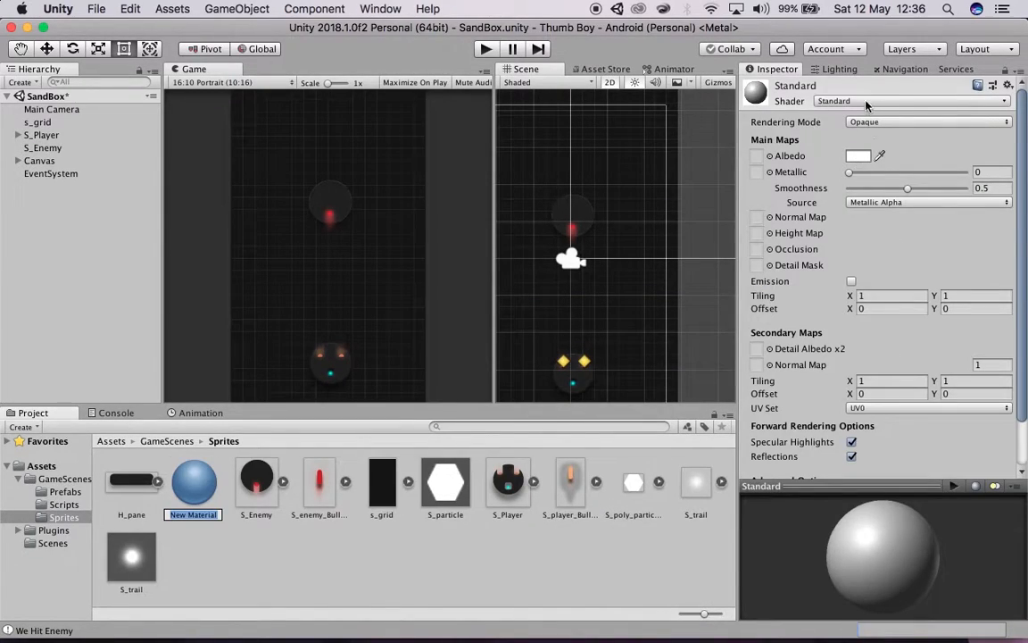
pyautogui.write('ou')
pyautogui.write('r tutorial ')
pyautogui.write('partle')
pyautogui.press('Return')
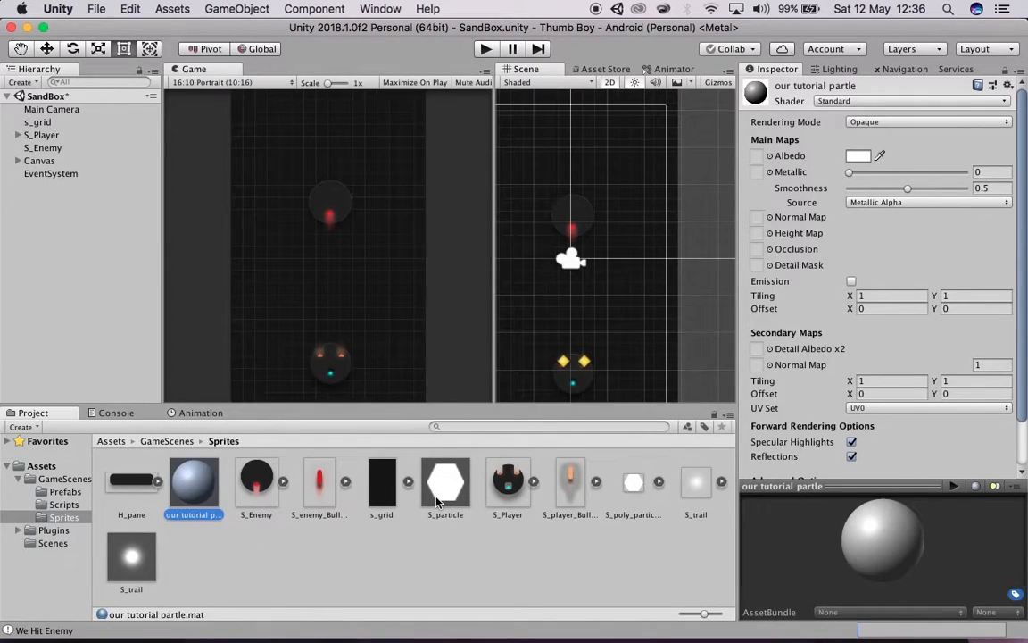
# Step: Set the shader of the "our tutorial partle" material to Particles/Additive
pyautogui.click(911, 102)
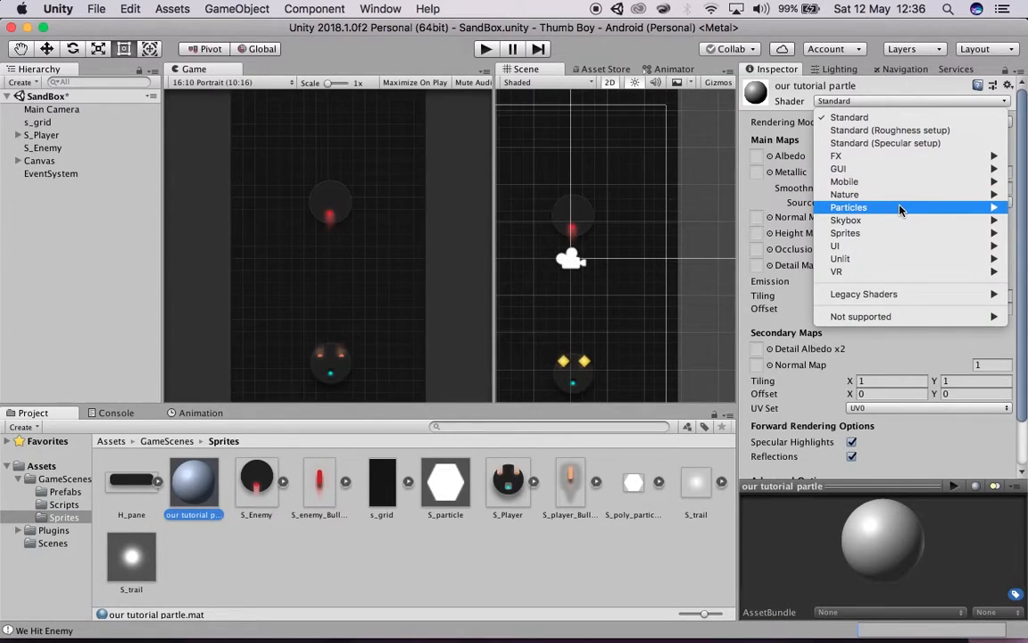
pyautogui.moveTo(899, 208)
pyautogui.click(183, 477)
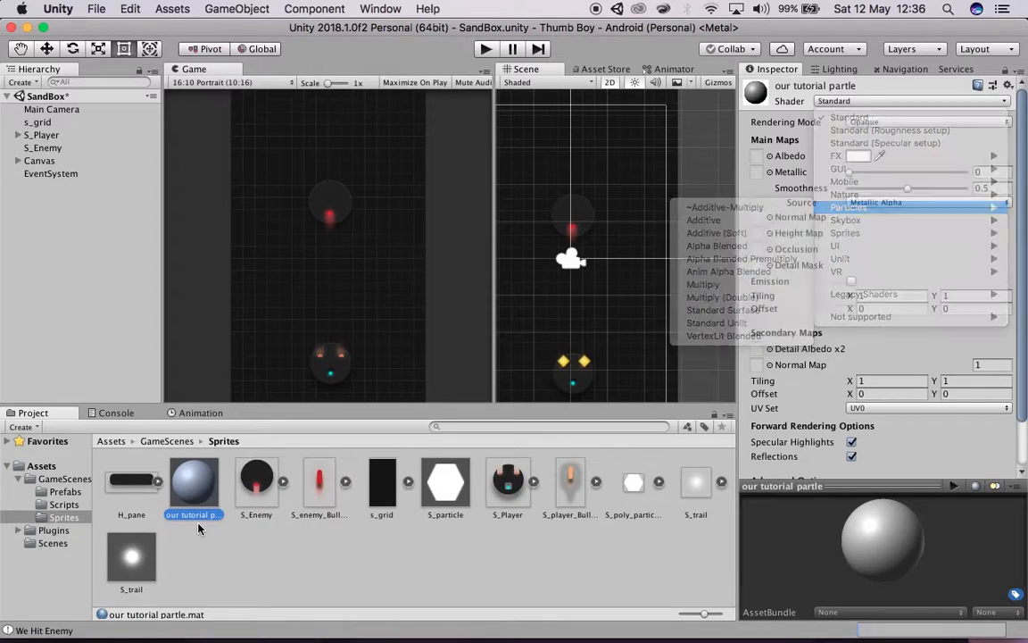
pyautogui.click(826, 101)
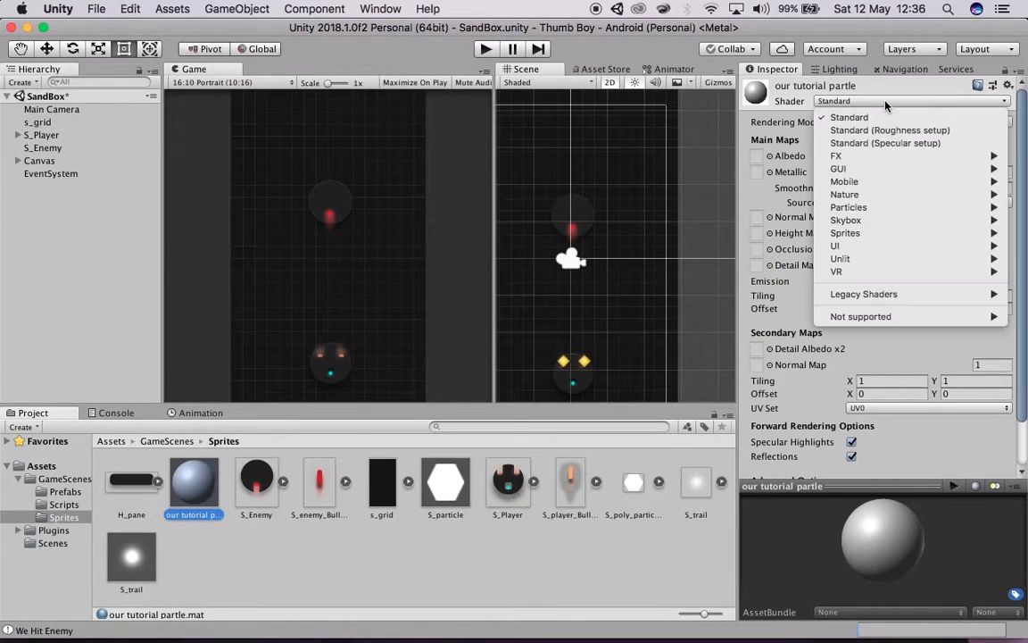
pyautogui.moveTo(884, 226)
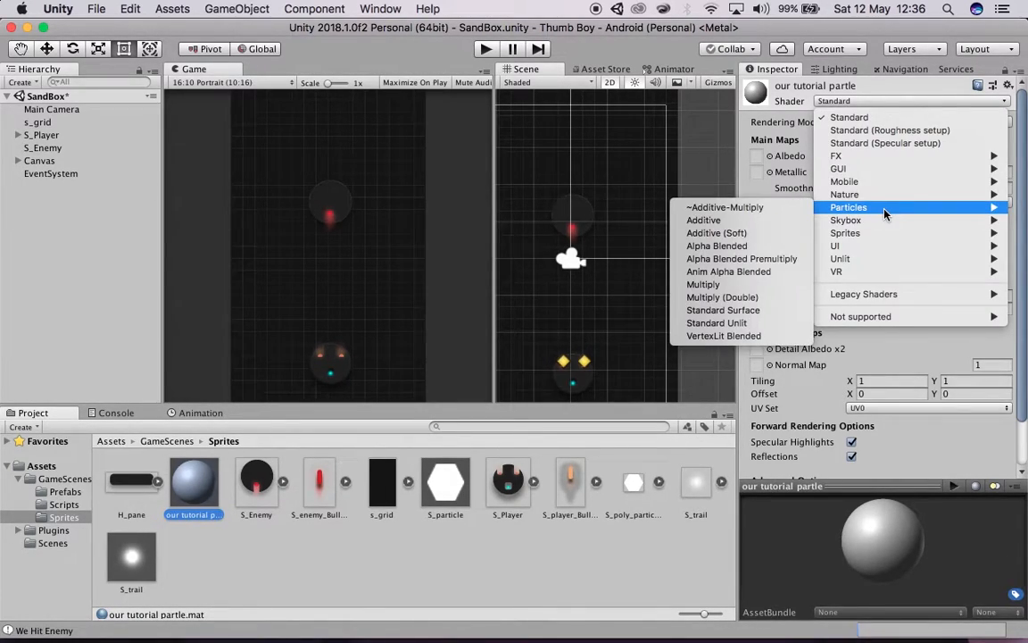
pyautogui.click(759, 222)
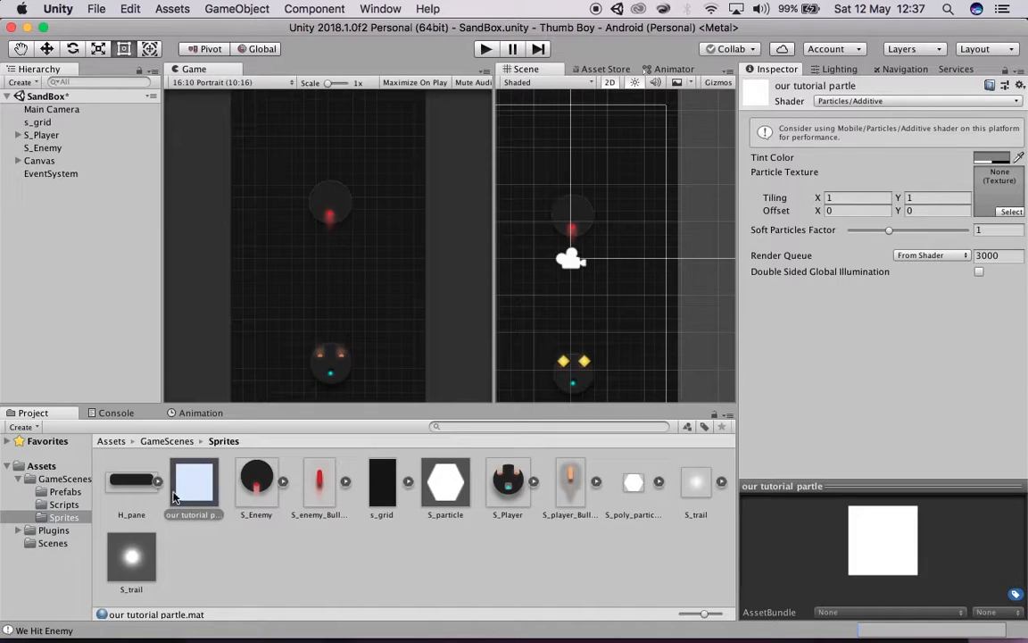
# Step: Assign the S_poly_particle sprite as the particle texture of the "our tutorial partle" material
pyautogui.click(635, 485)
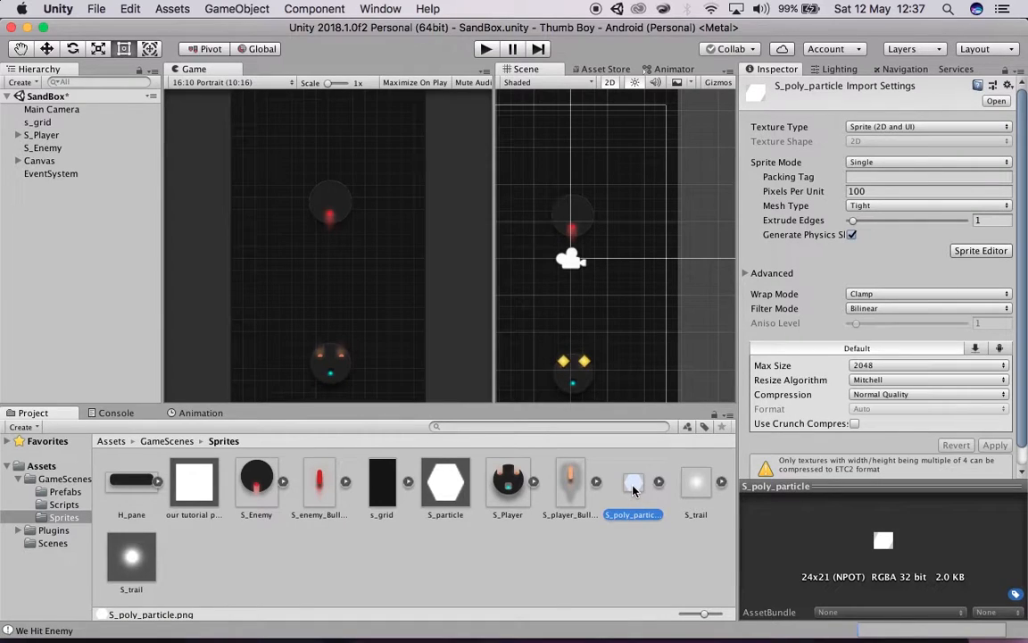
pyautogui.moveTo(634, 490); pyautogui.dragTo(204, 474)
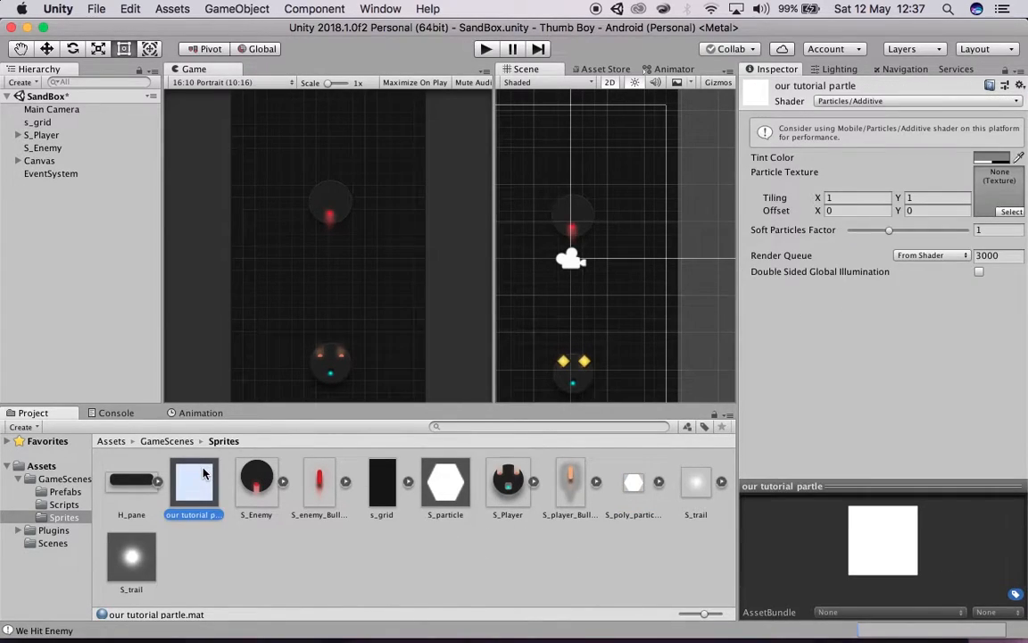
pyautogui.click(635, 484)
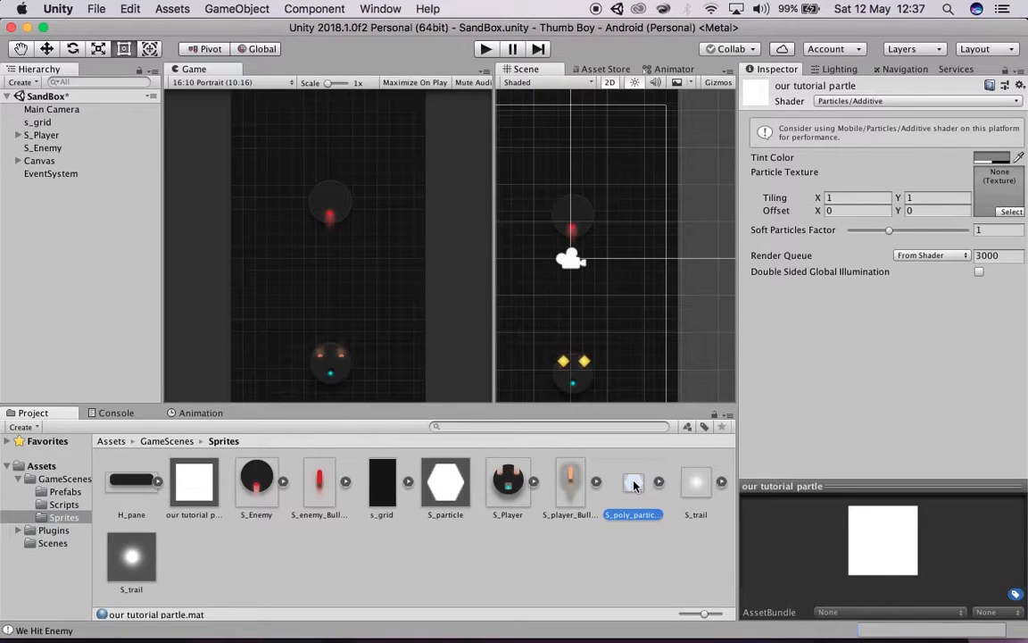
pyautogui.moveTo(635, 484); pyautogui.dragTo(993, 204)
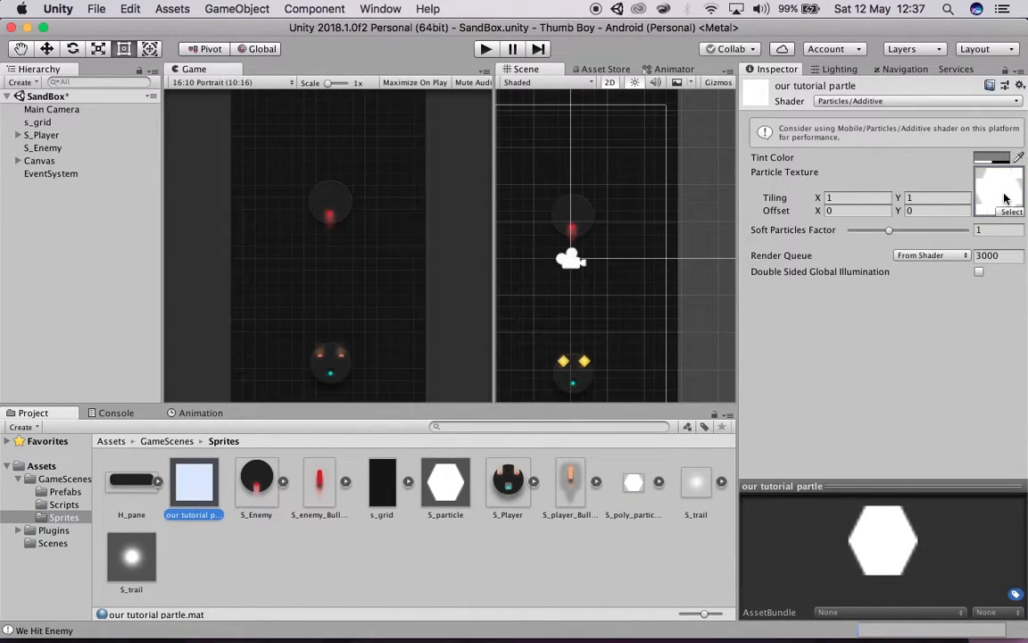
# Step: Try the Particles/~Additive-Multiply shader on the material, and return it to Particles/Additive
pyautogui.click(834, 101)
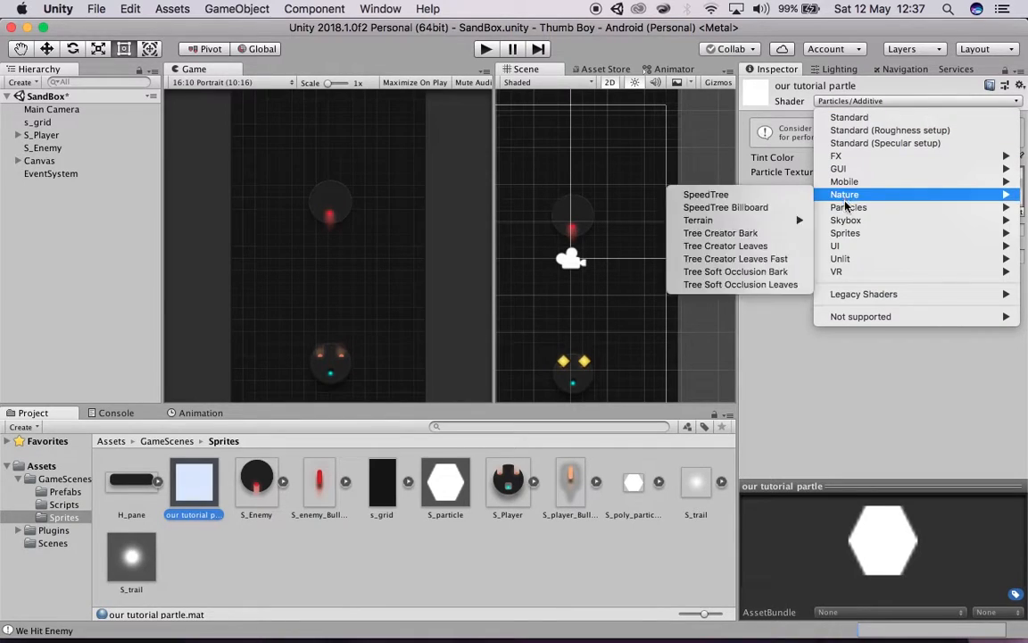
pyautogui.moveTo(850, 208)
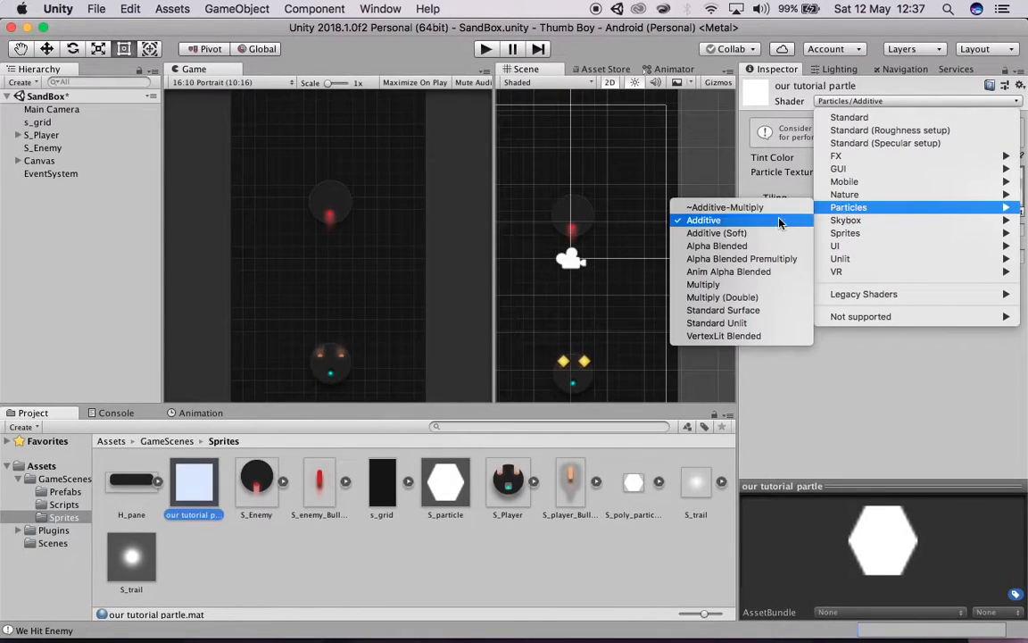
pyautogui.click(677, 205)
pyautogui.click(896, 101)
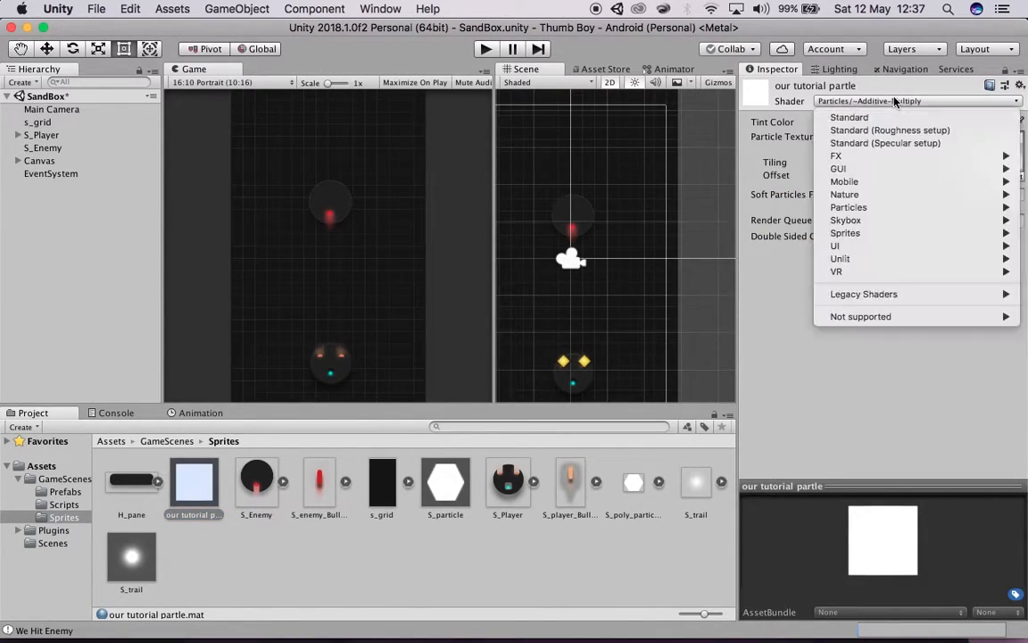
pyautogui.moveTo(849, 226)
pyautogui.moveTo(848, 207)
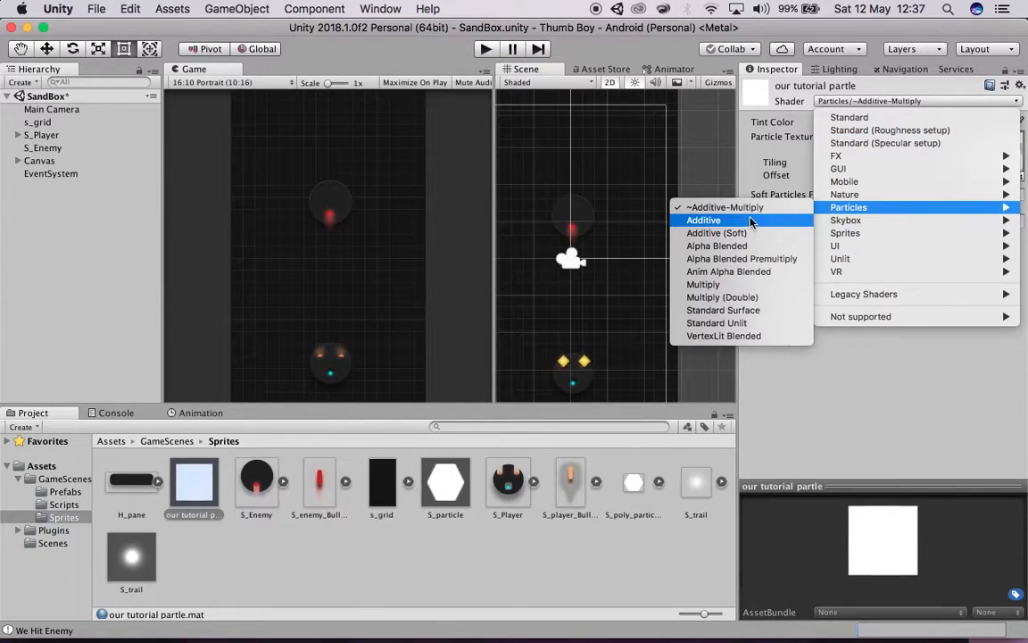
pyautogui.click(692, 220)
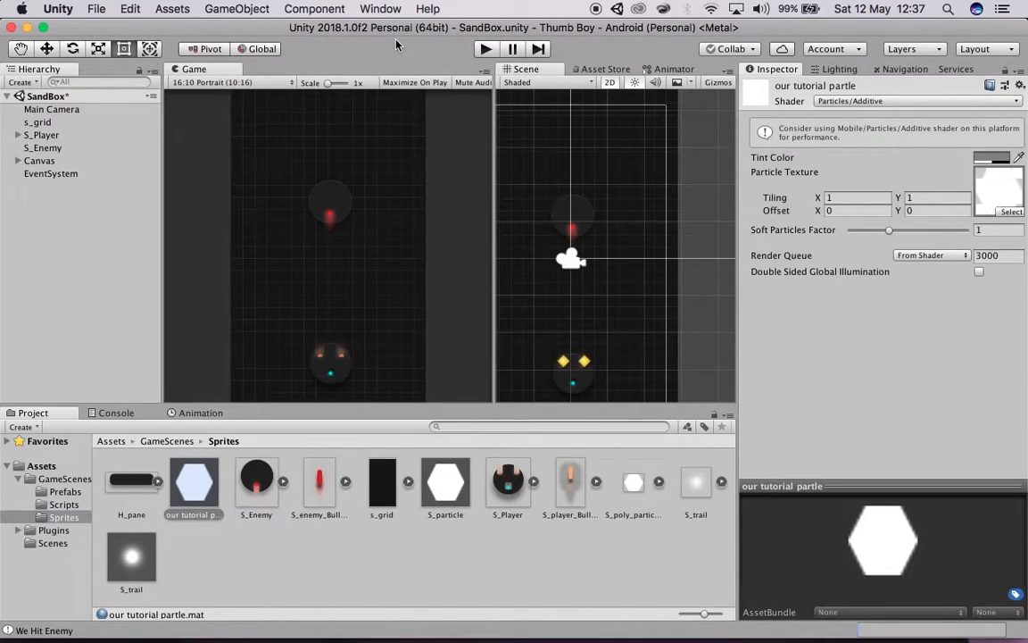
pyautogui.click(250, 576)
pyautogui.rightClick(250, 576)
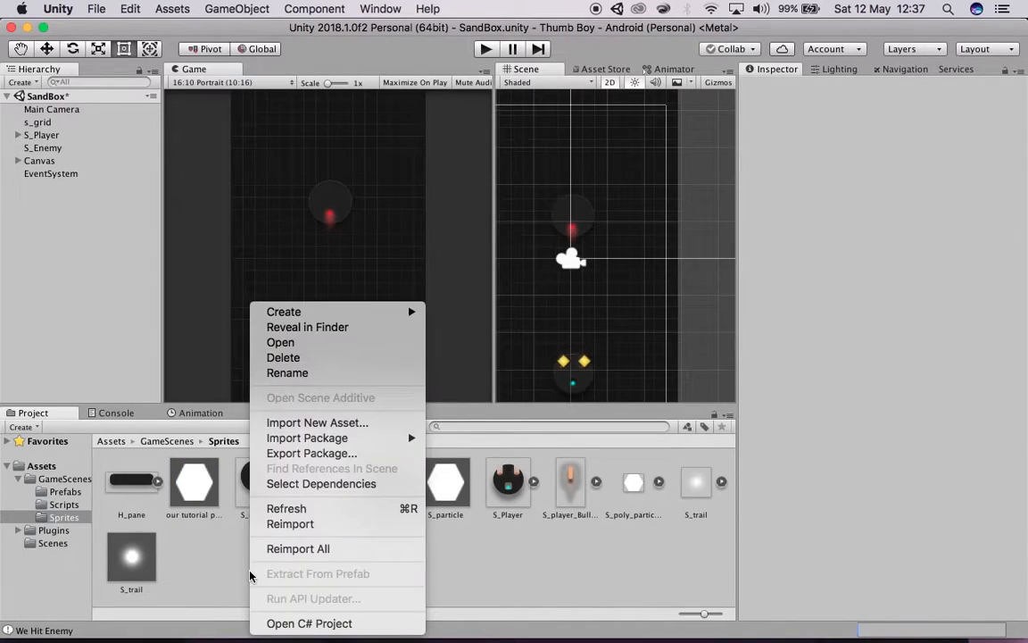
pyautogui.moveTo(384, 311)
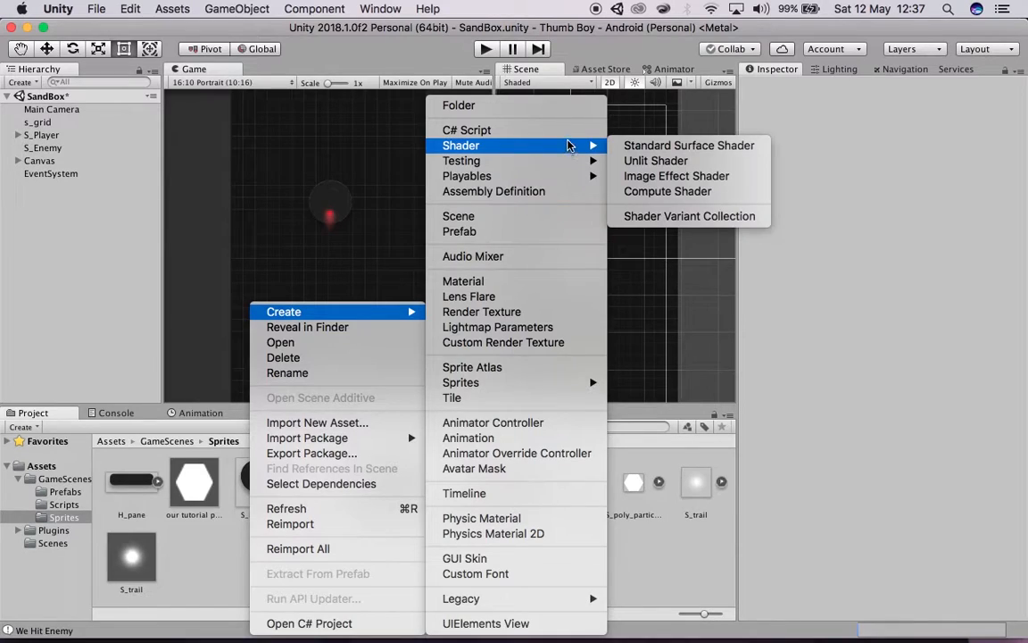
pyautogui.click(190, 590)
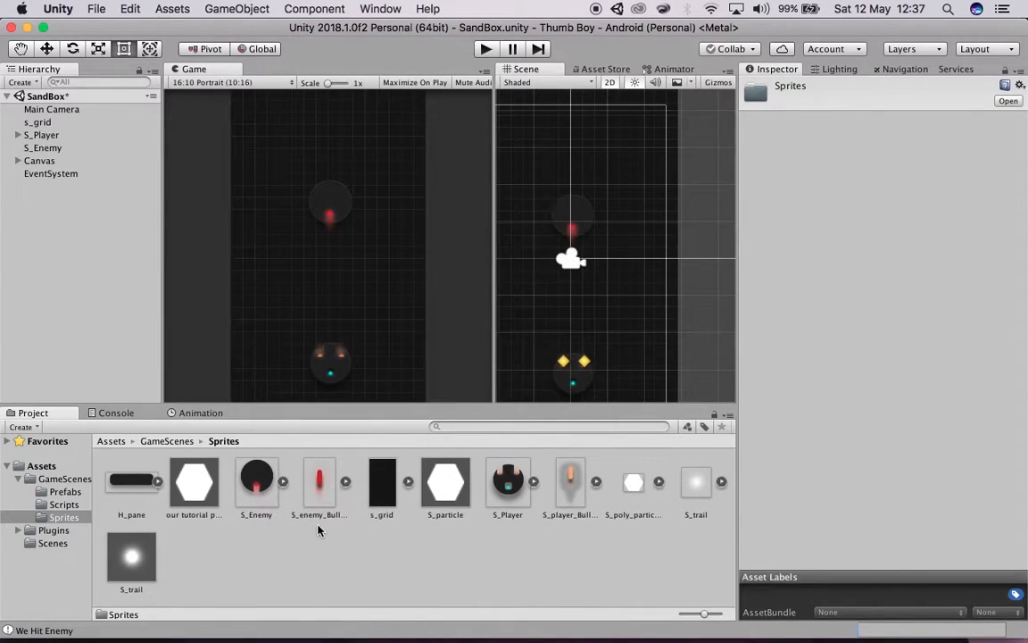
pyautogui.click(131, 561)
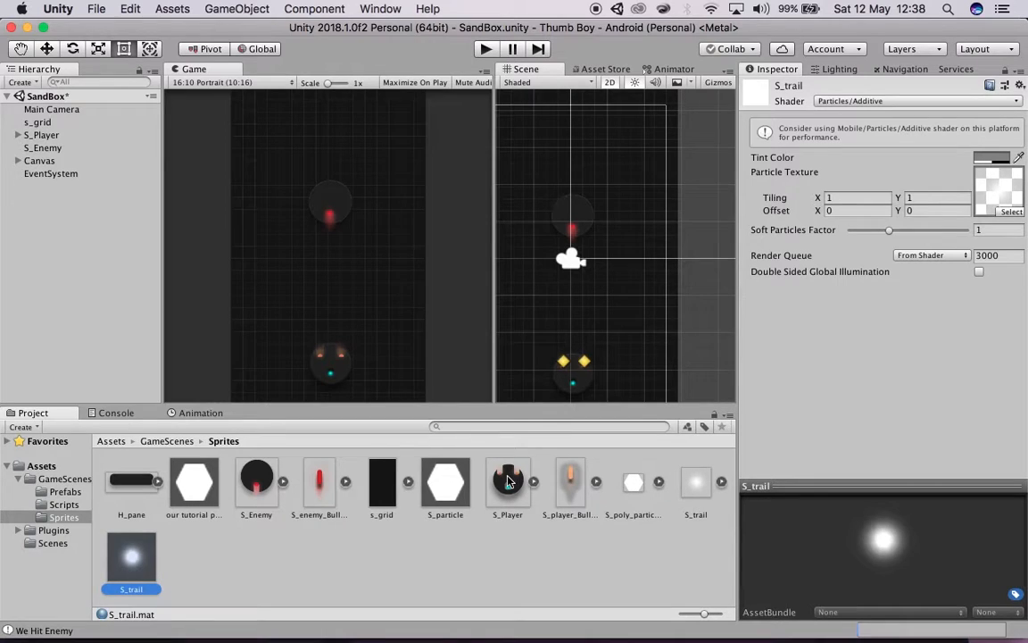
pyautogui.click(113, 217)
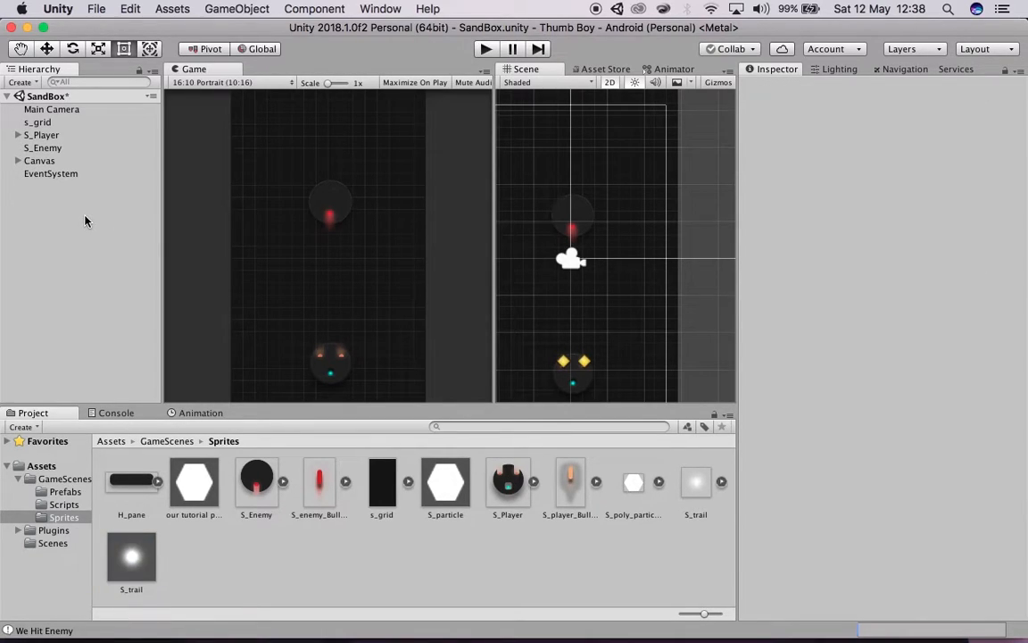
# Step: Add a Particle System effect object to the SandBox scene
pyautogui.rightClick(40, 286)
pyautogui.moveTo(107, 516)
pyautogui.moveTo(110, 459)
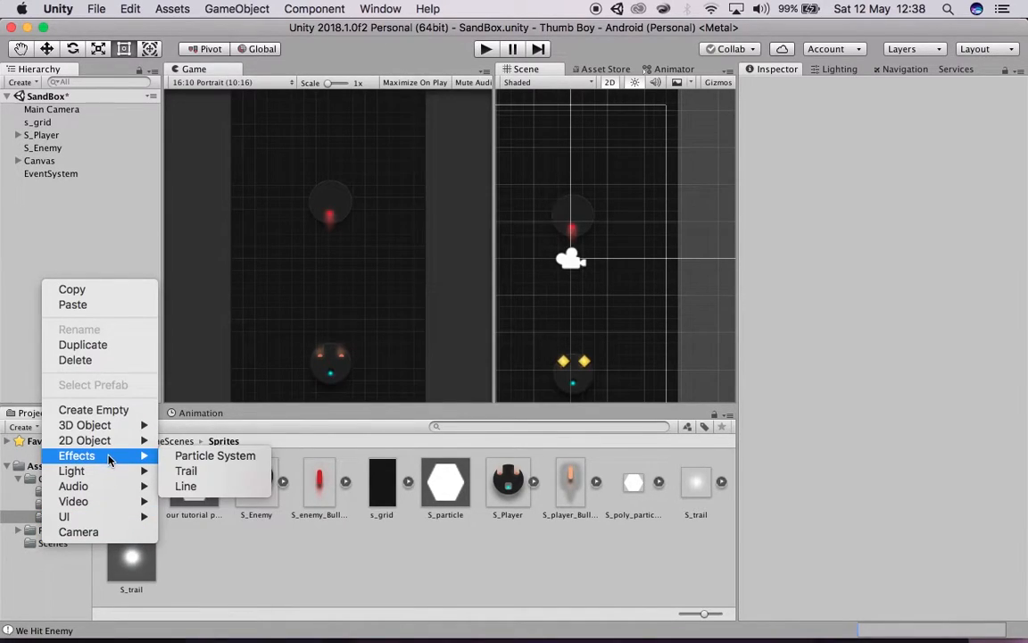
pyautogui.click(204, 456)
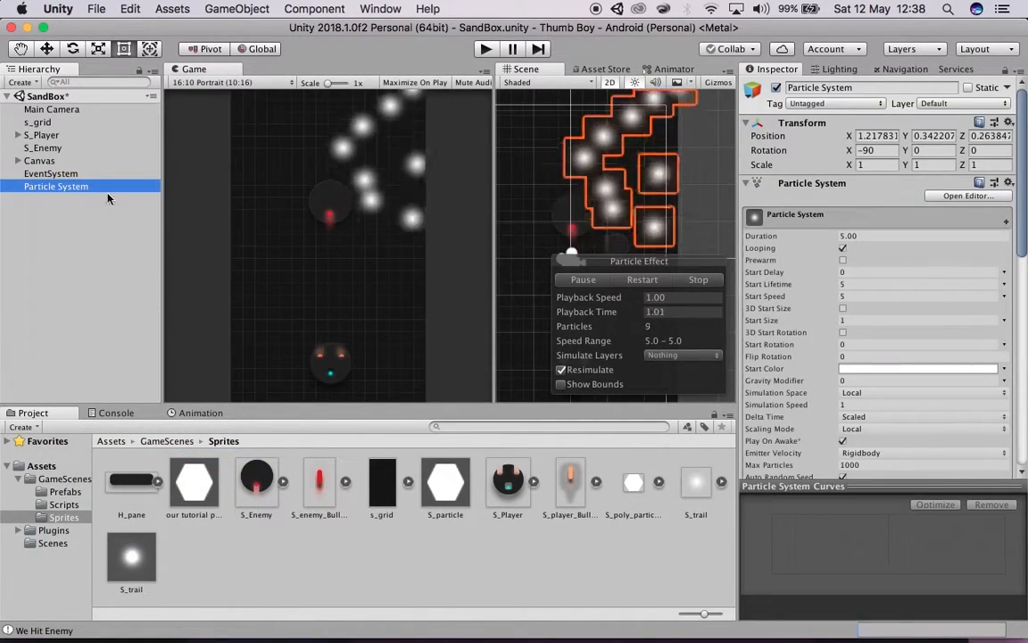
# Step: Move the particle system near the middle of the play area, to about X -0.32 and Y -1.11
pyautogui.scroll(-3, 550, 238)
pyautogui.press('w')
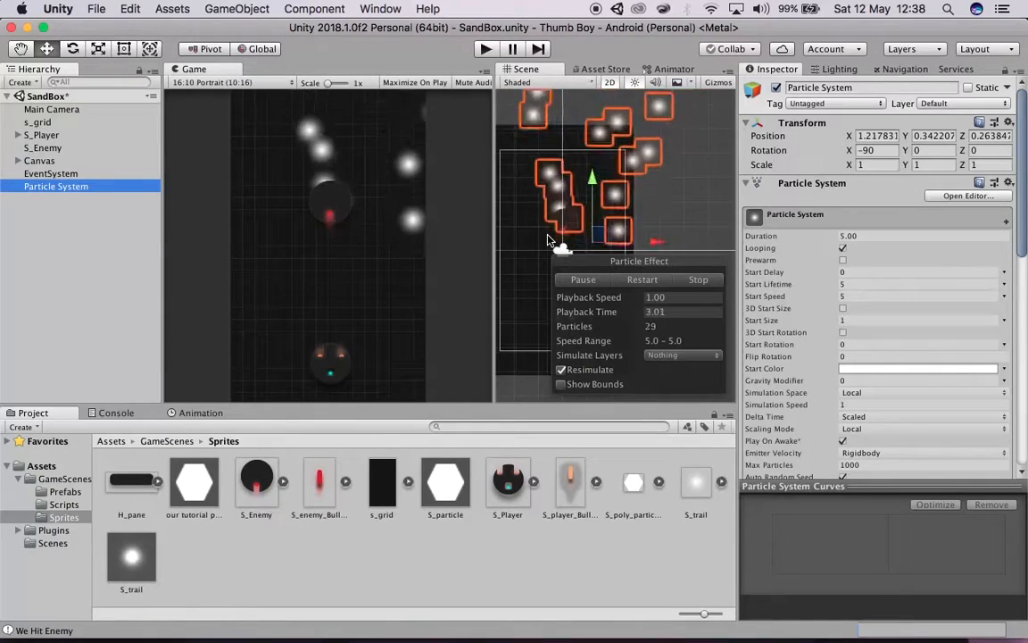
pyautogui.moveTo(649, 239); pyautogui.dragTo(614, 236)
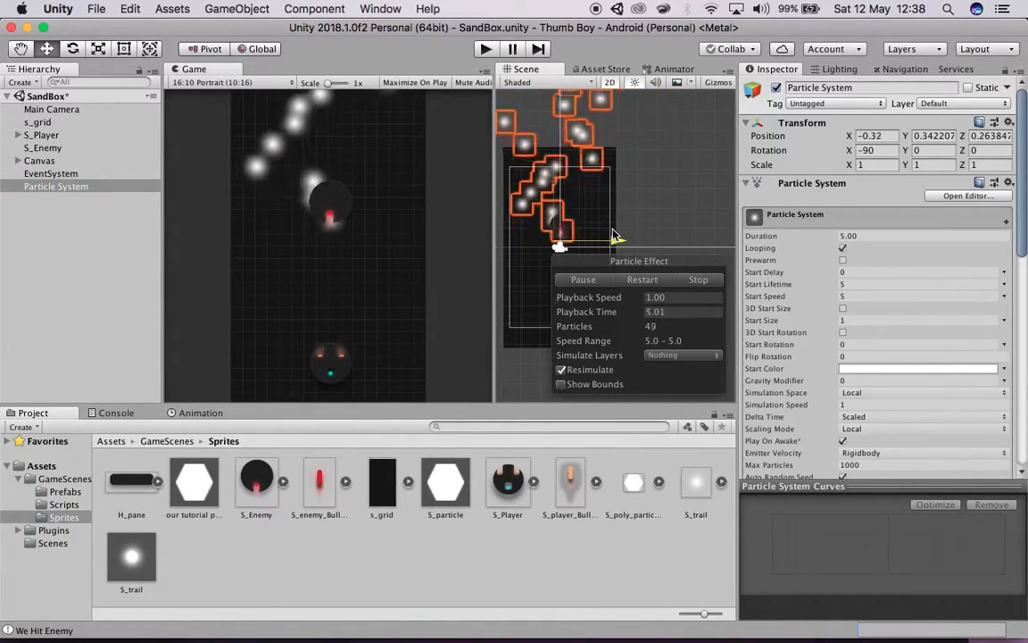
pyautogui.moveTo(555, 185); pyautogui.dragTo(554, 208)
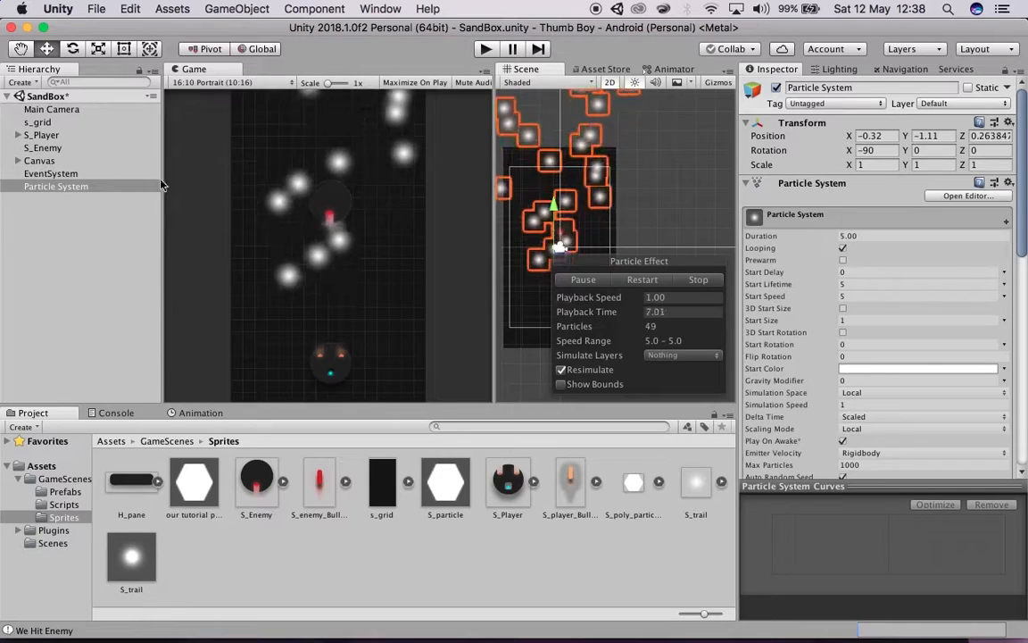
# Step: Set the particle system's start speed to 0.84 and its maximum particles to 100
pyautogui.scroll(-2, 770, 268)
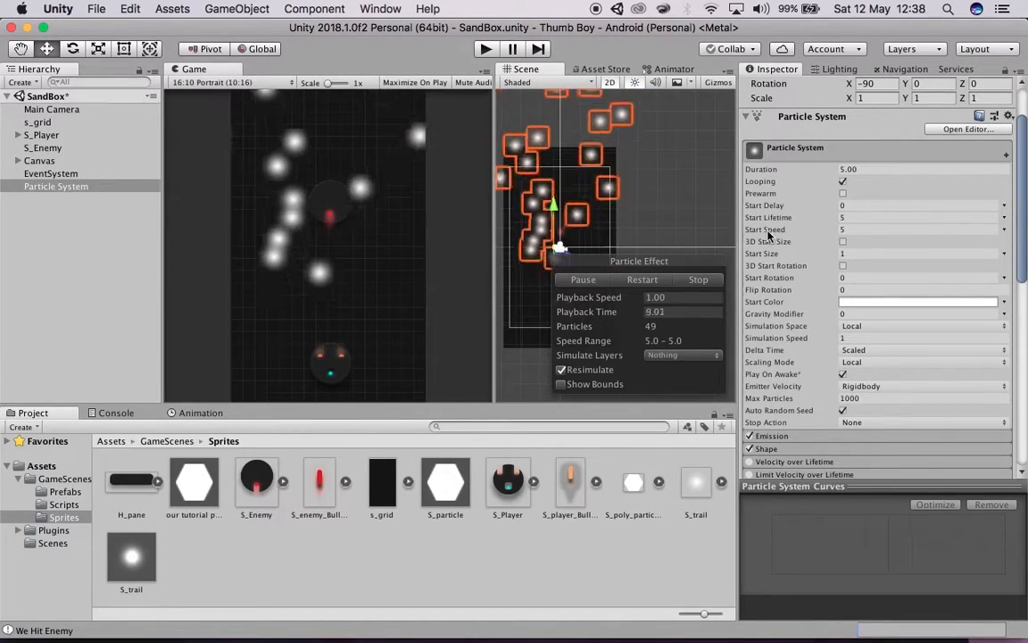
pyautogui.moveTo(770, 234); pyautogui.dragTo(659, 239)
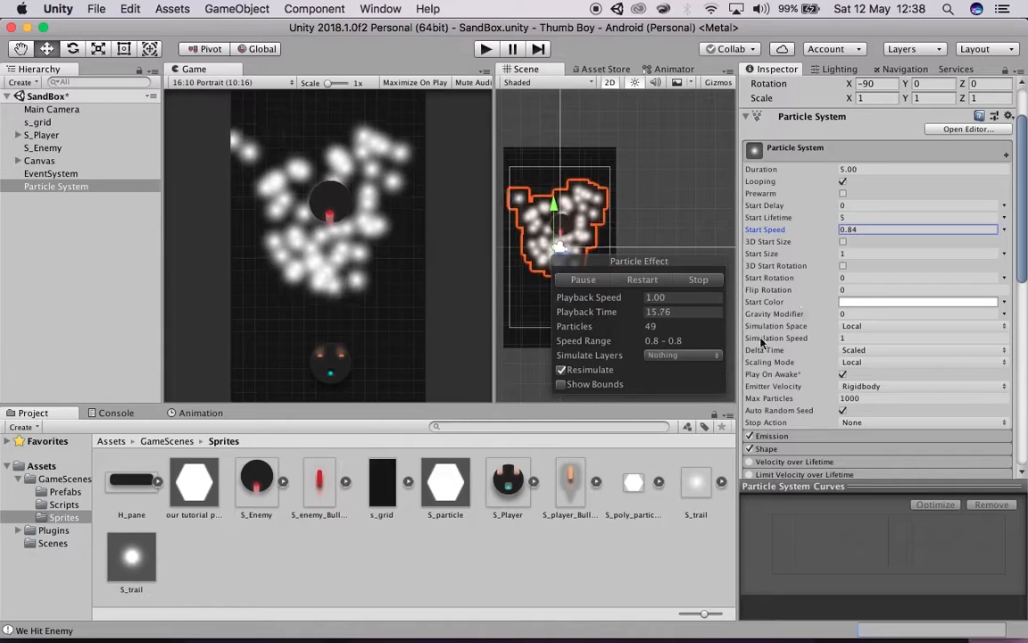
pyautogui.scroll(-3, 766, 330)
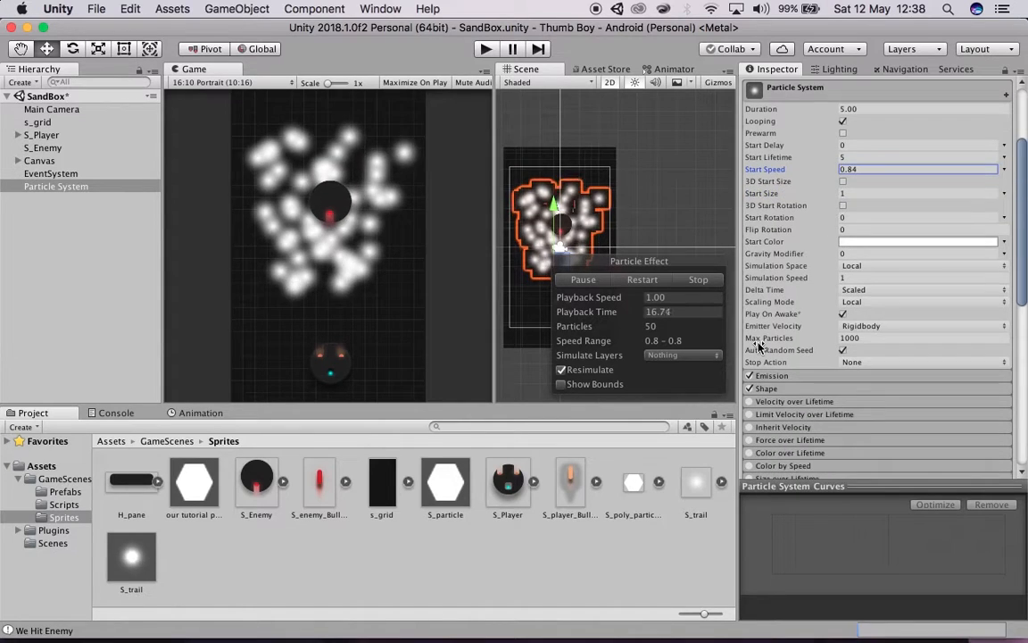
pyautogui.click(860, 338)
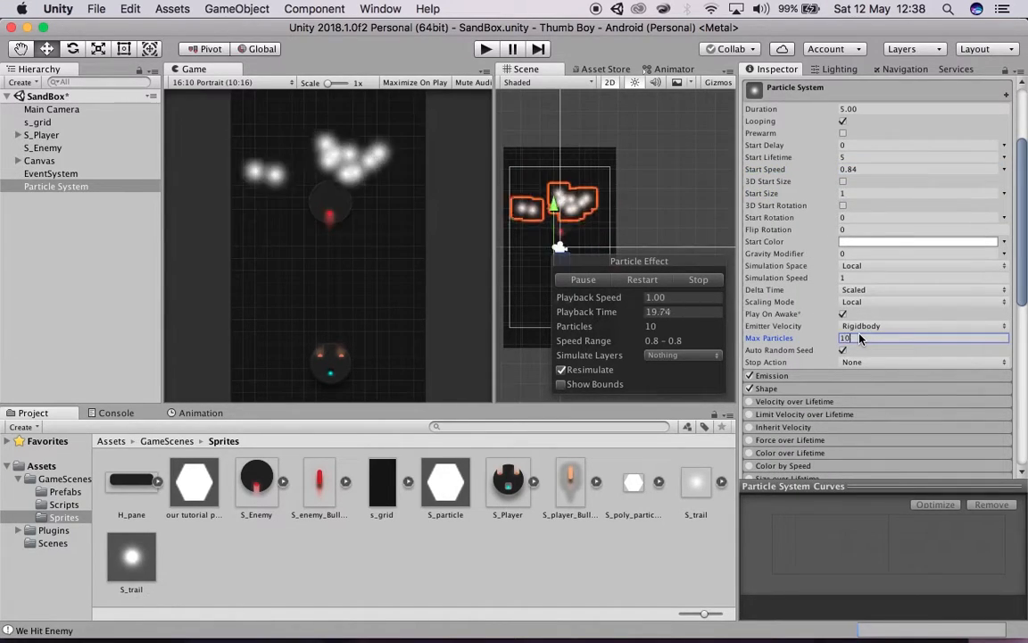
# Step: Add one burst entry with the default values to the particle system's Emission module
pyautogui.scroll(-1, 799, 362)
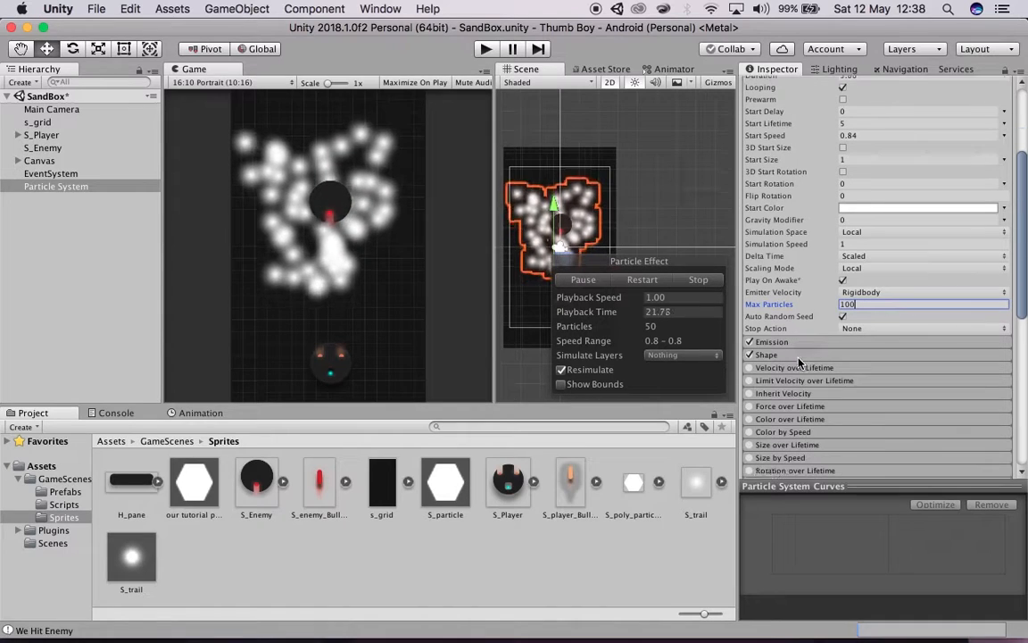
pyautogui.click(804, 343)
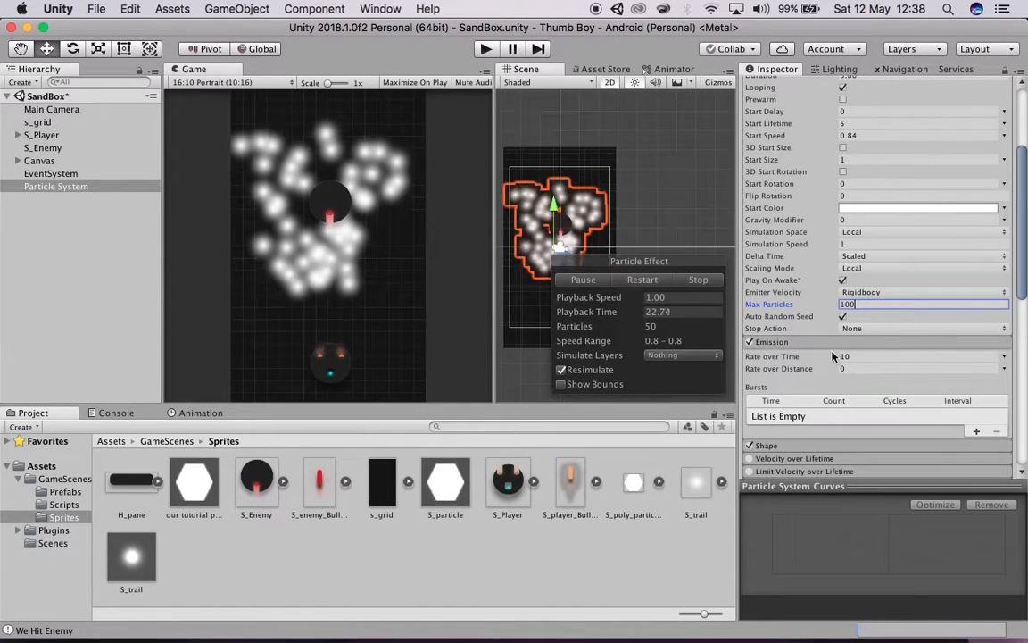
pyautogui.click(976, 431)
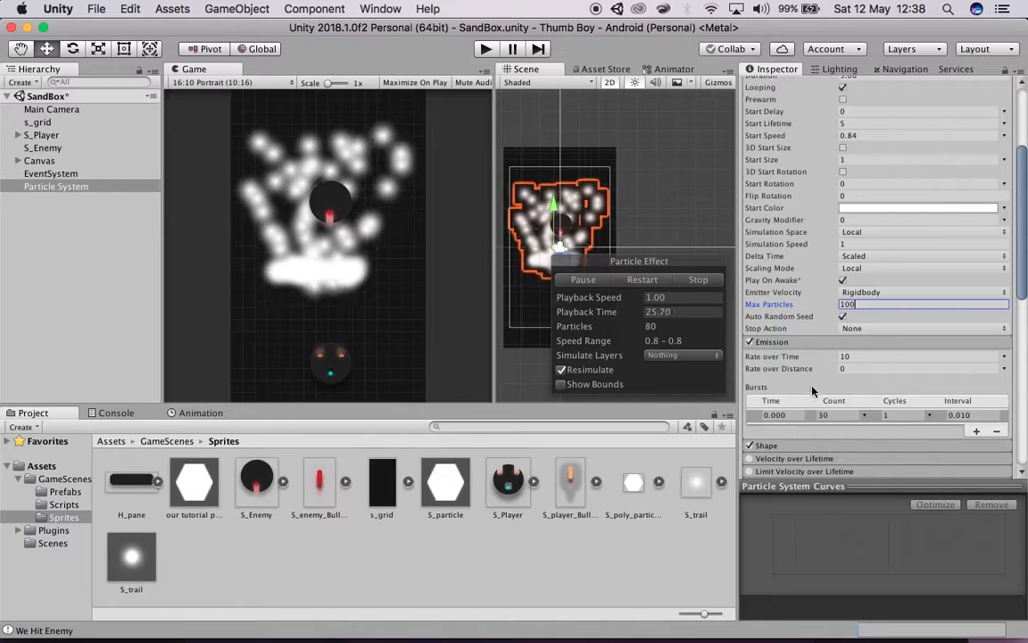
# Step: Change the particle system's emitter shape to Circle
pyautogui.scroll(-3, 781, 326)
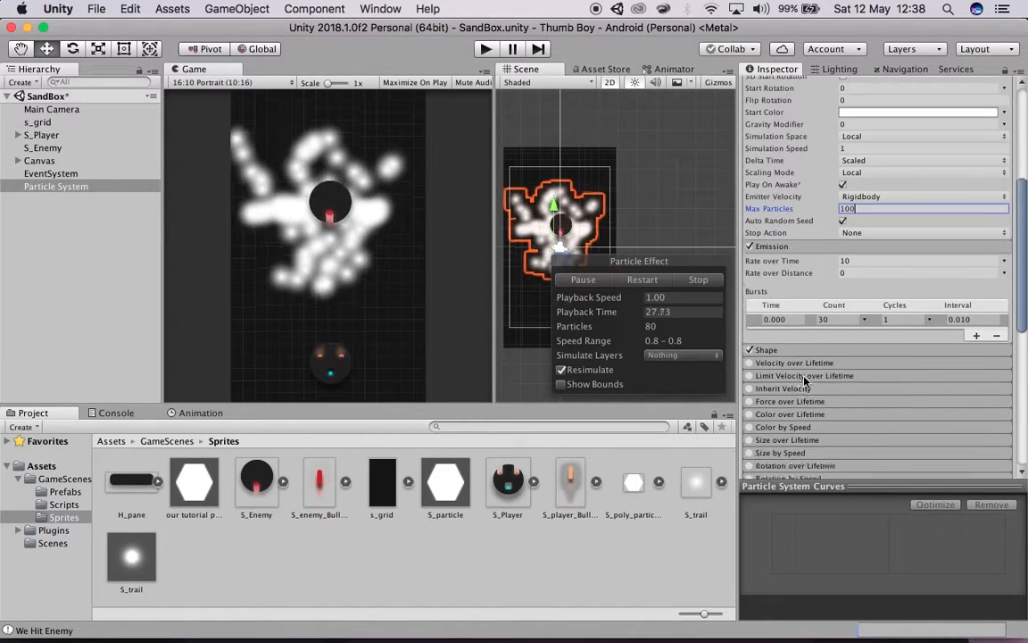
pyautogui.click(768, 334)
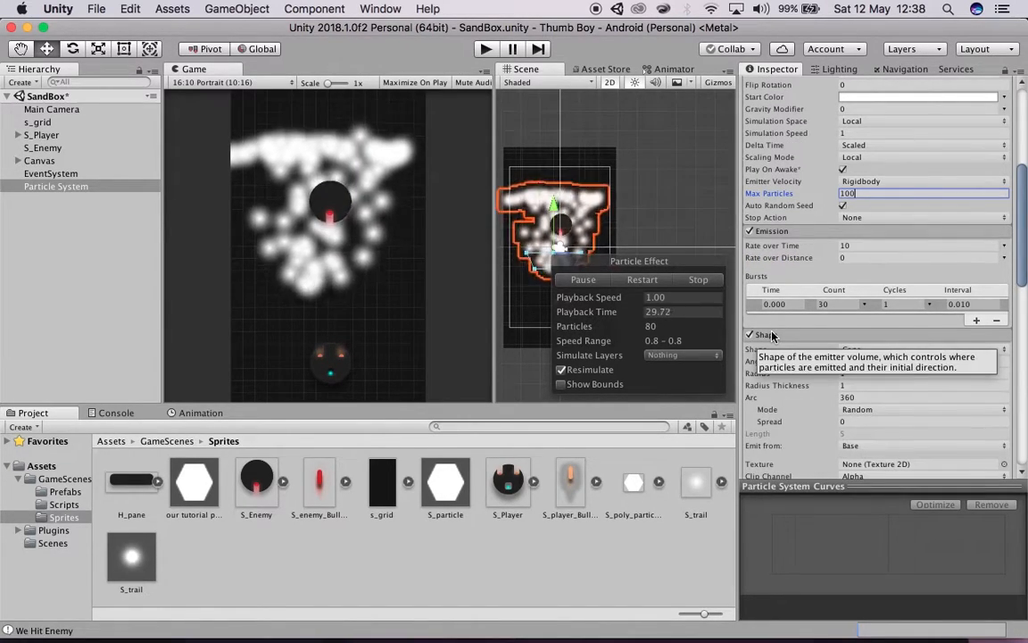
pyautogui.scroll(-3, 773, 336)
pyautogui.click(855, 255)
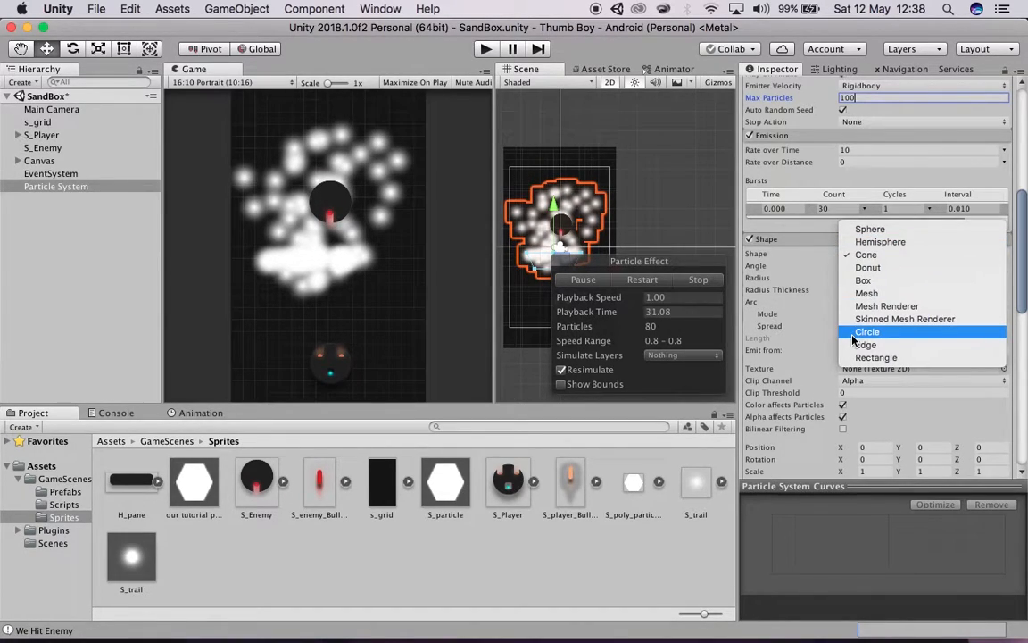
pyautogui.click(884, 331)
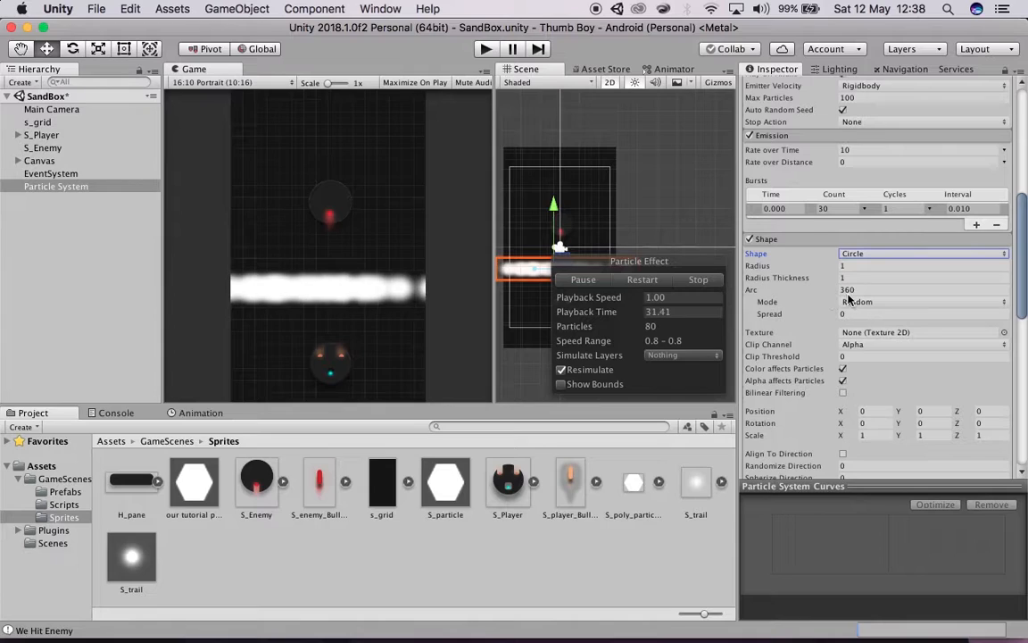
pyautogui.click(782, 239)
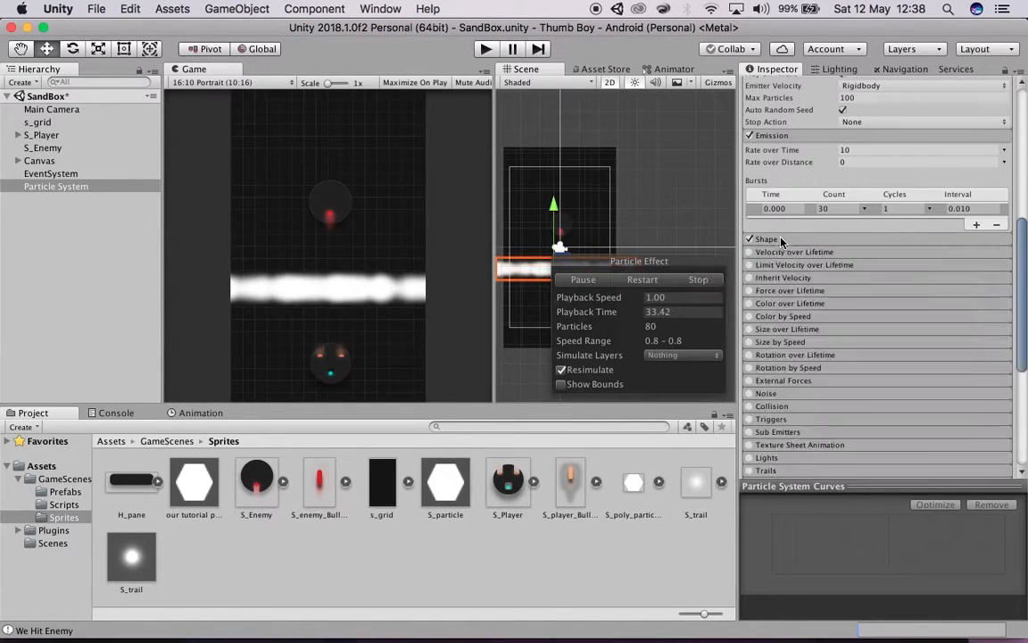
pyautogui.click(782, 239)
pyautogui.click(888, 255)
pyautogui.click(892, 256)
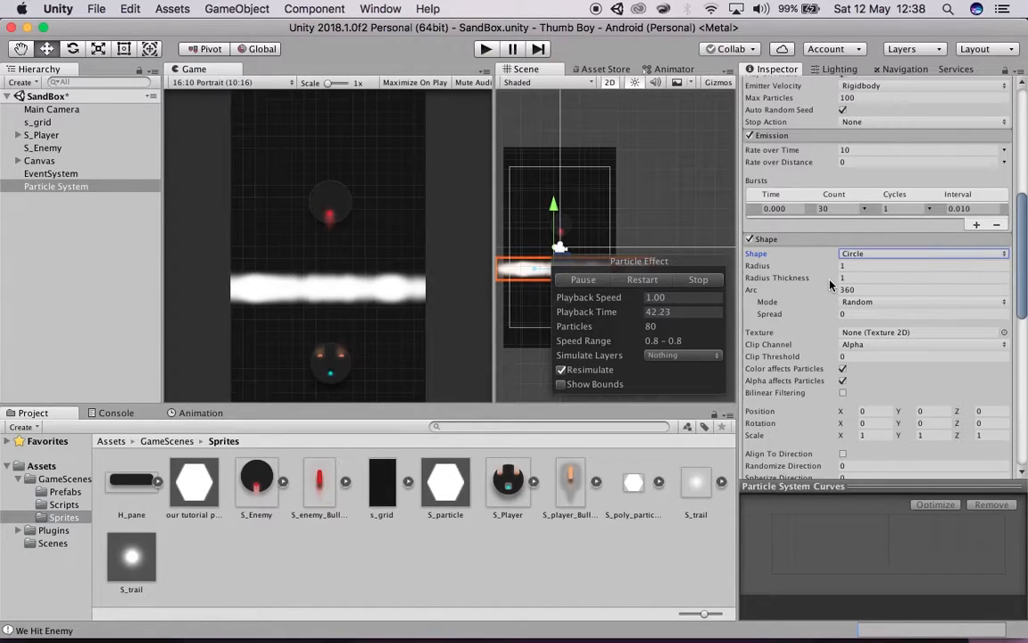
# Step: Set the particle system's X rotation to 0
pyautogui.scroll(10, 831, 284)
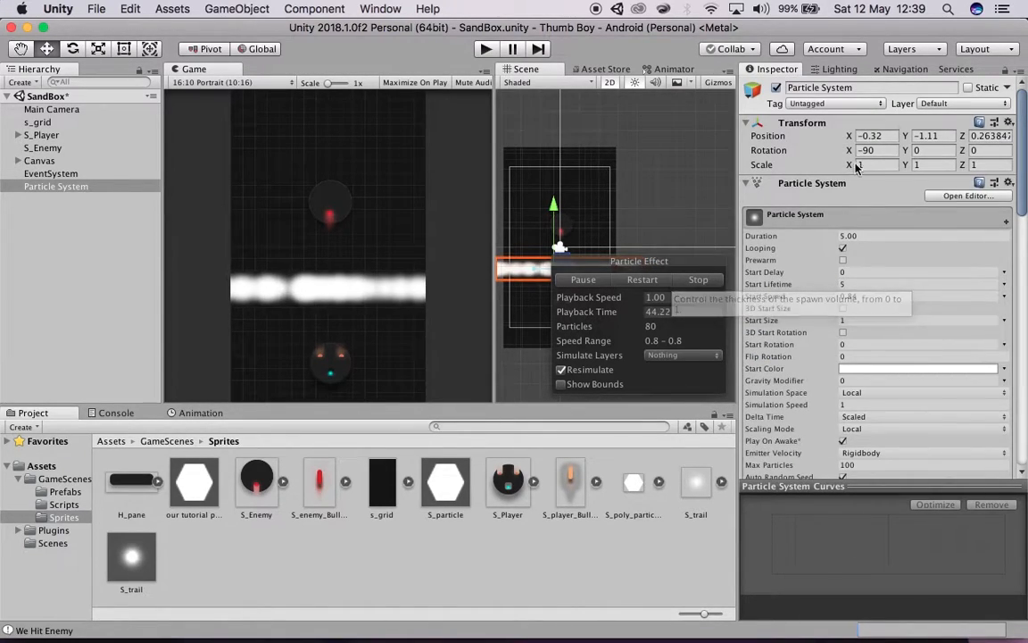
pyautogui.click(870, 151)
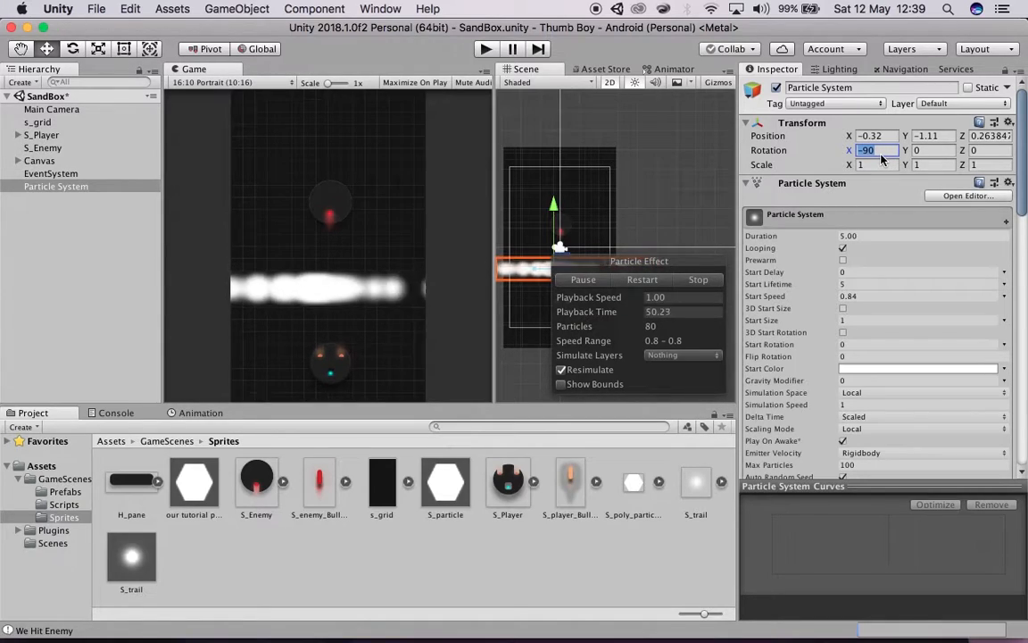
pyautogui.write('0')
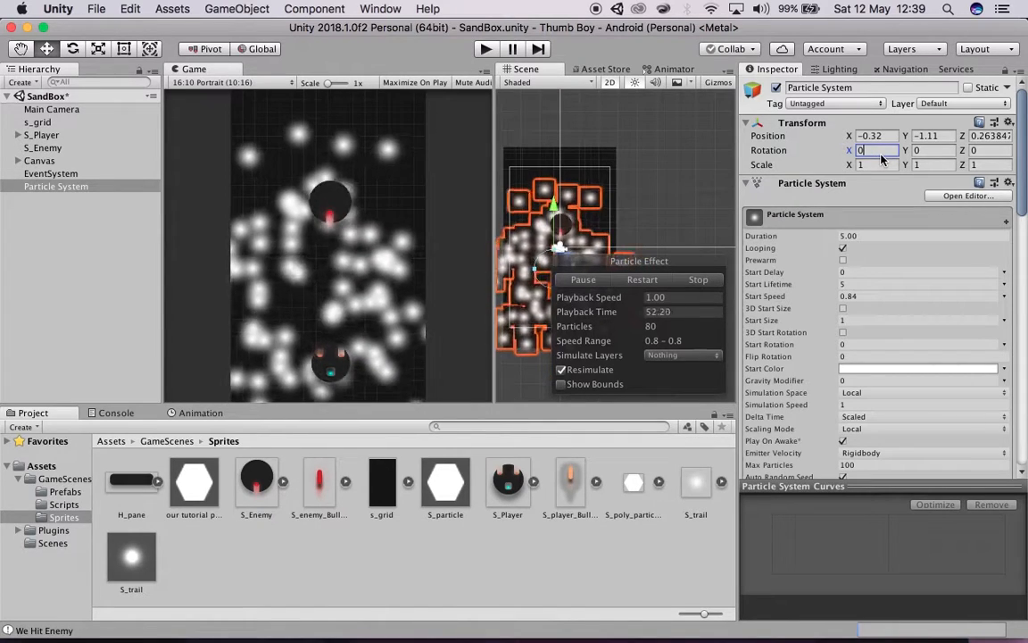
# Step: Raise the particle system's simulation speed to 3.93
pyautogui.scroll(-3, 777, 360)
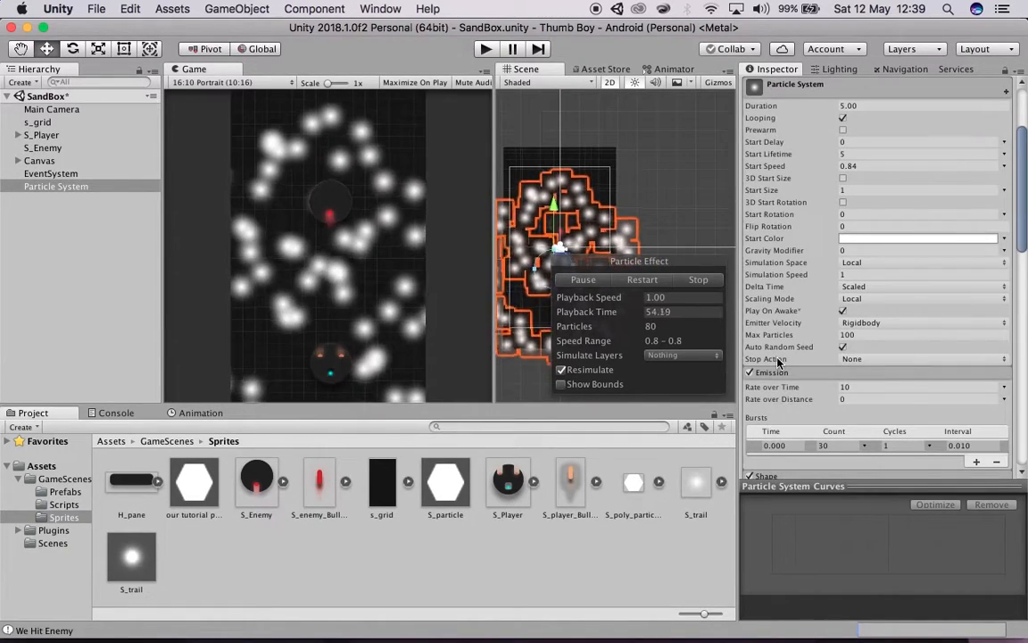
pyautogui.scroll(-1, 776, 357)
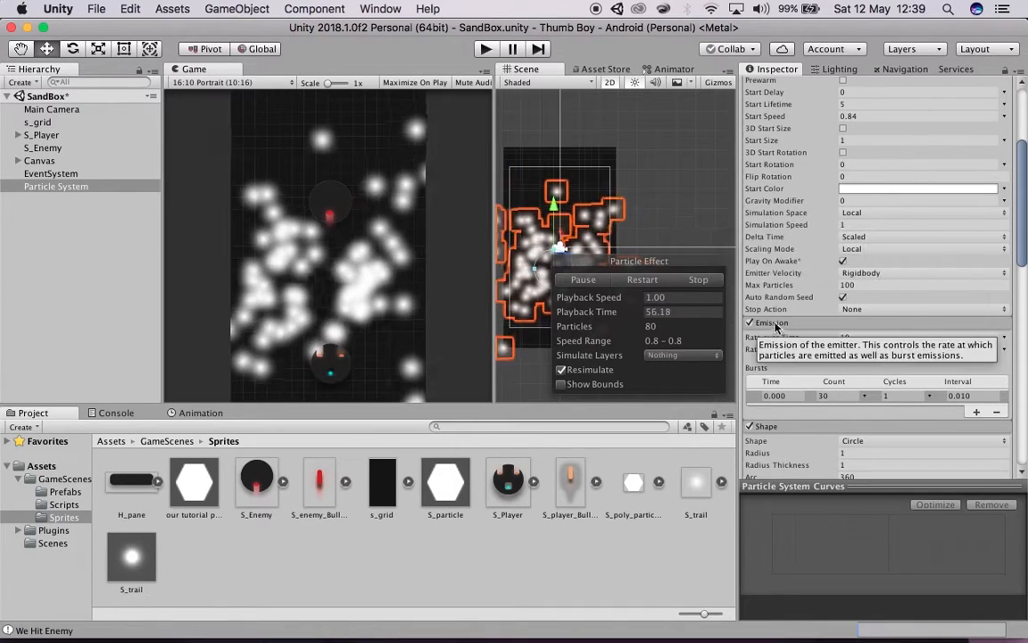
pyautogui.moveTo(789, 230); pyautogui.dragTo(813, 229)
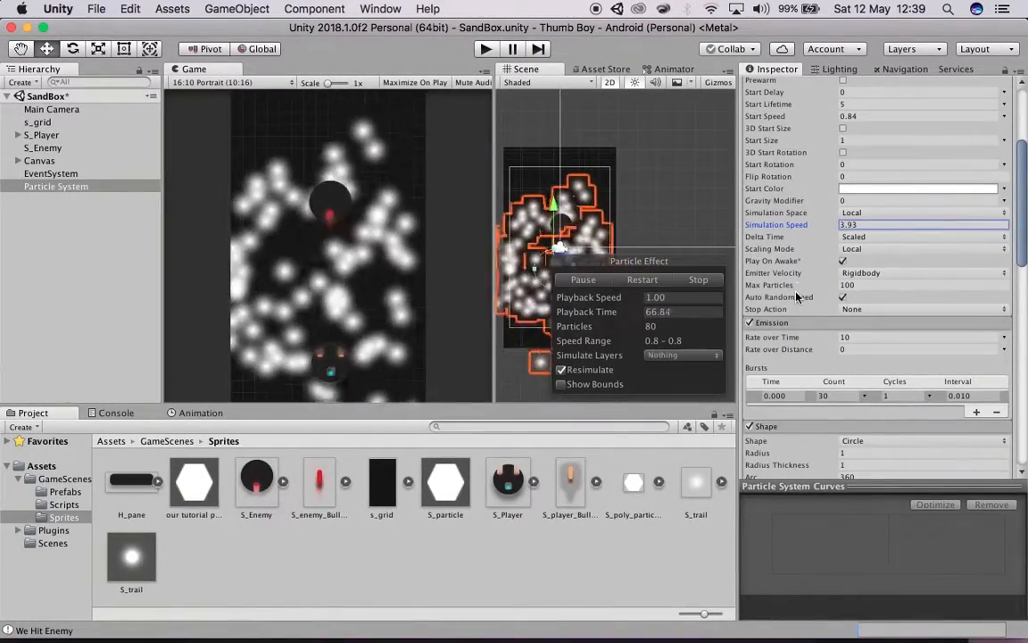
# Step: Turn off looping for the particle system and replay the effect preview
pyautogui.scroll(5, 807, 237)
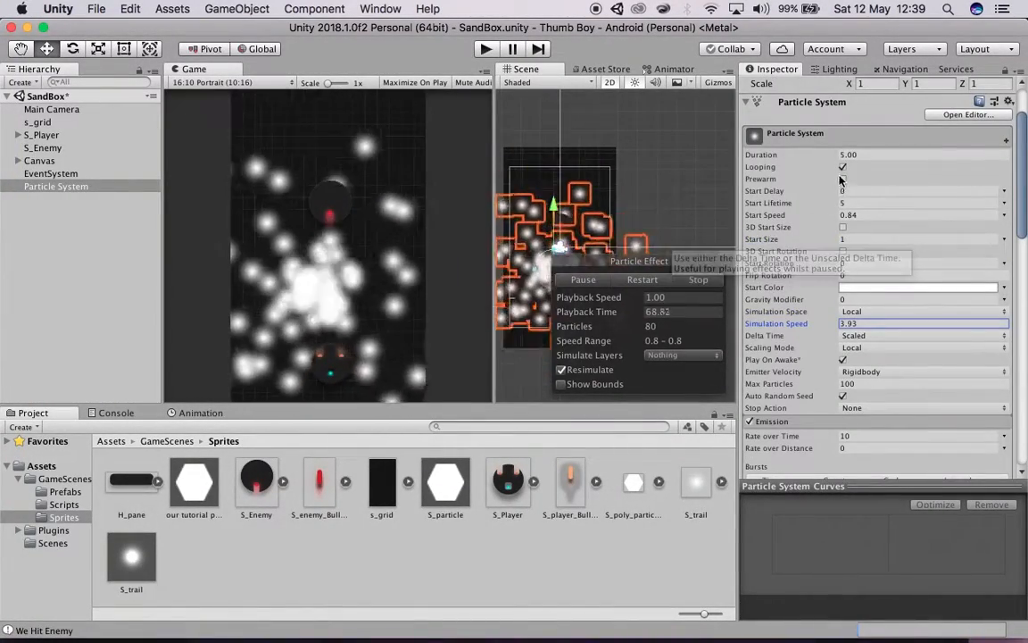
pyautogui.click(843, 167)
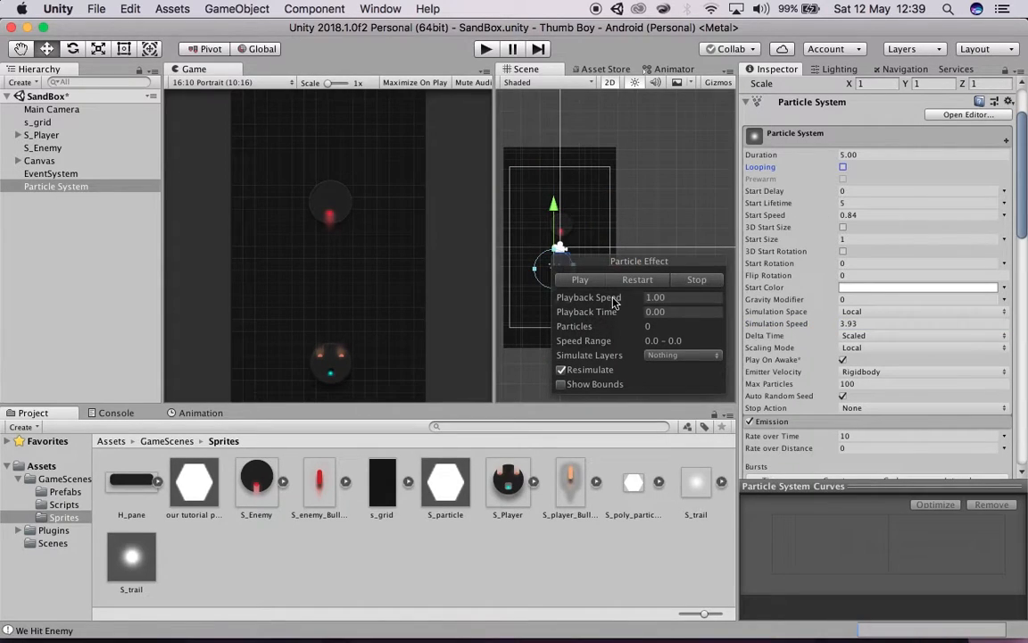
pyautogui.click(637, 280)
# Step: Set the circle emitter's radius to 0.43 and radius thickness to 0.61, and replay the effect preview
pyautogui.scroll(-5, 785, 304)
pyautogui.scroll(-5, 789, 330)
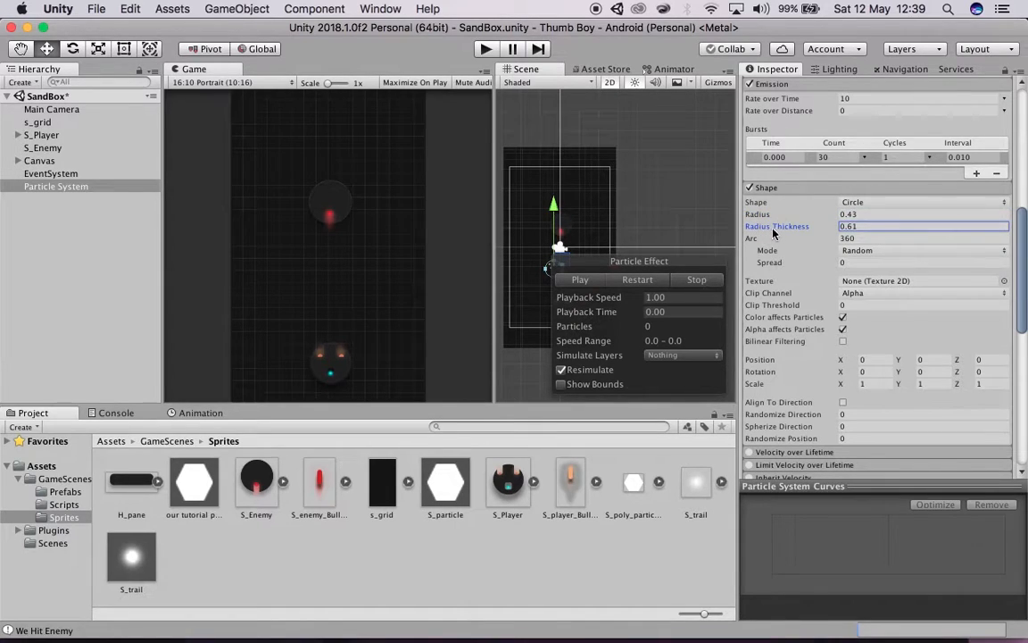
pyautogui.scroll(-9, 781, 388)
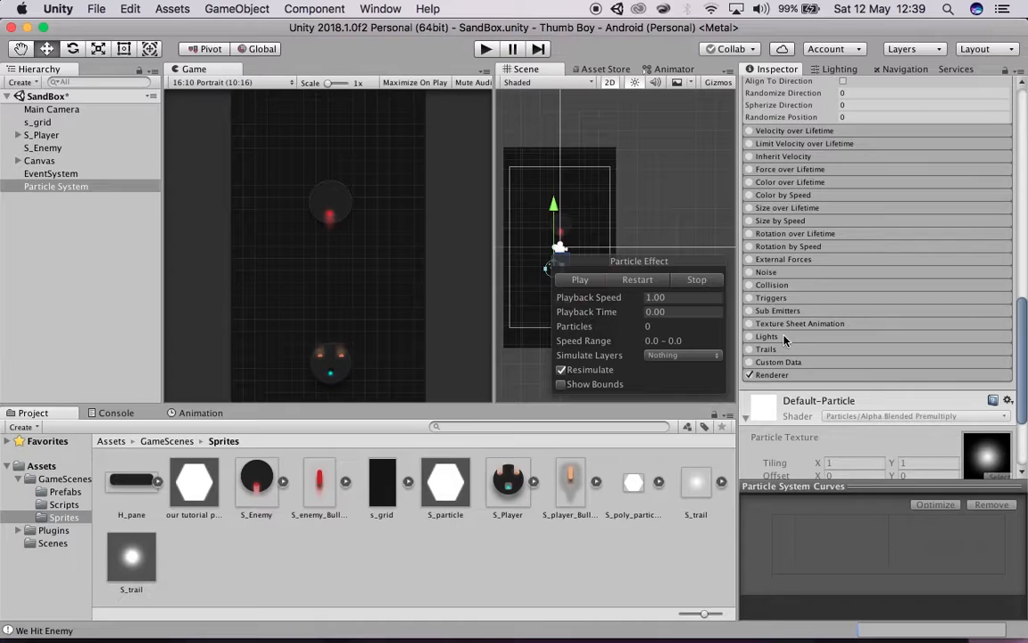
pyautogui.click(622, 281)
# Step: Enable the Trails module of the particle system and replay the effect preview
pyautogui.scroll(-4, 786, 281)
pyautogui.click(763, 270)
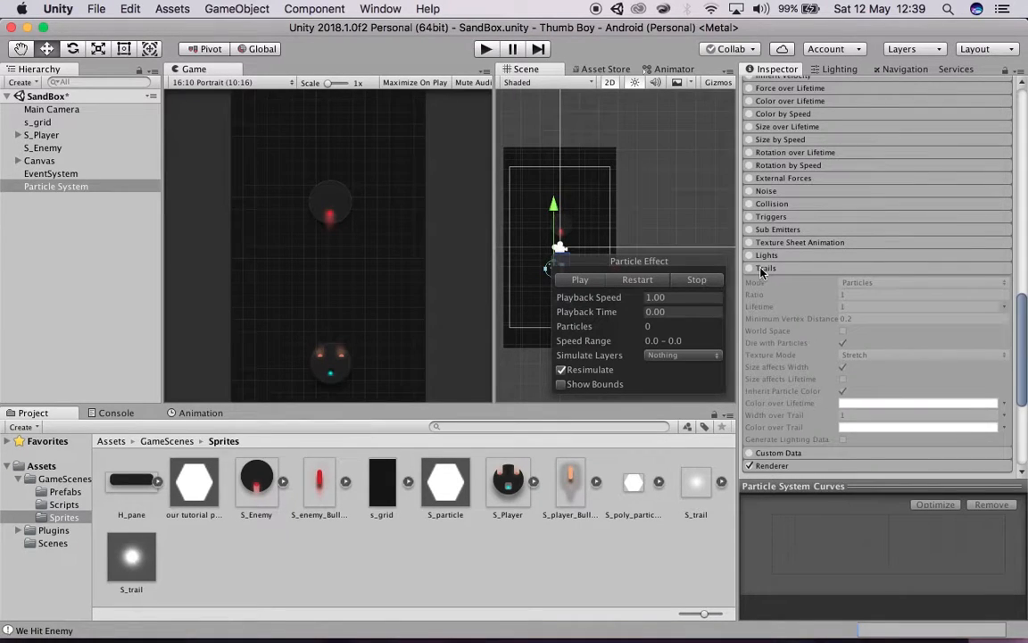
pyautogui.click(750, 269)
pyautogui.click(650, 280)
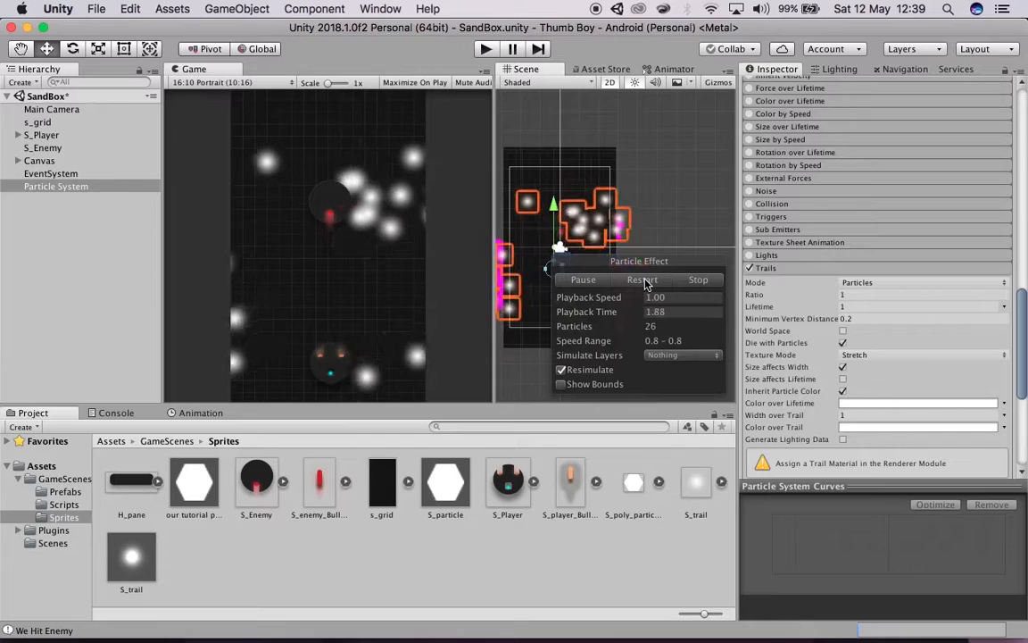
# Step: Check the s_grid sprite's order in layer, and replay the particle effect preview
pyautogui.click(69, 189)
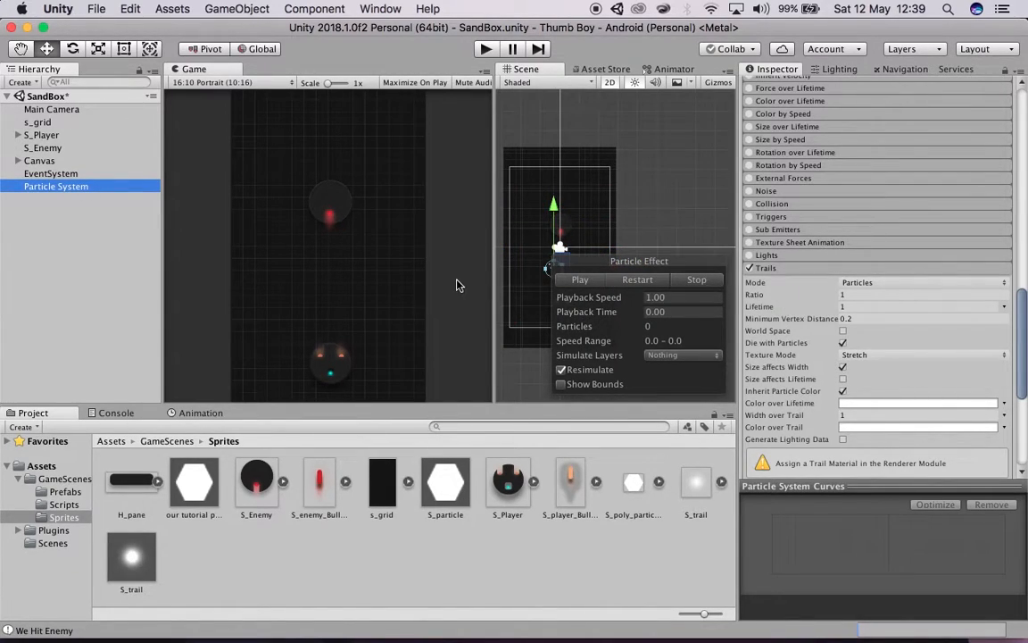
pyautogui.moveTo(604, 184); pyautogui.dragTo(621, 99, button='middle')
pyautogui.click(646, 280)
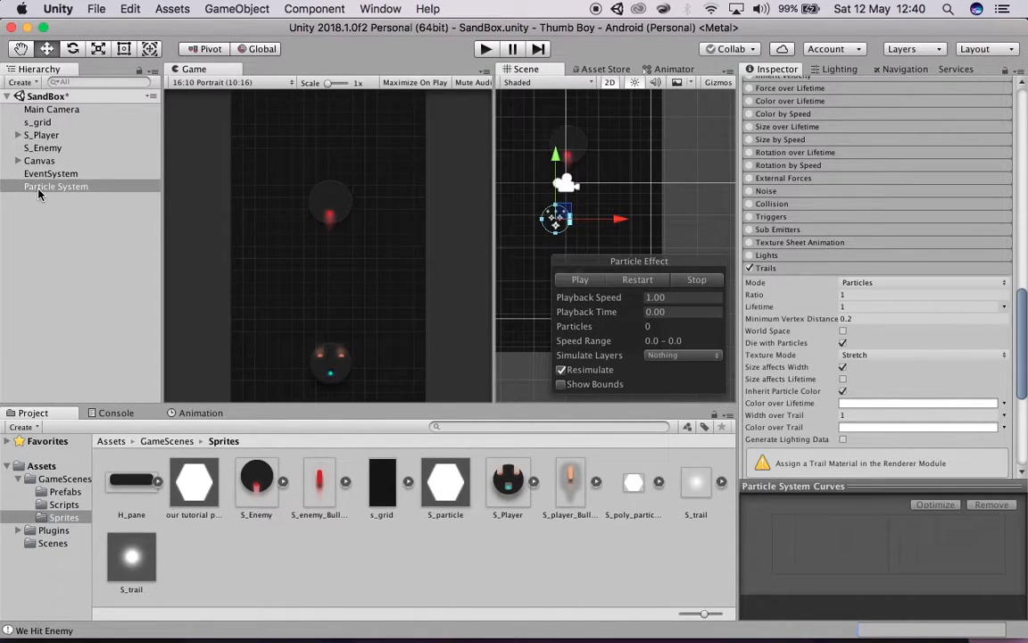
pyautogui.click(73, 123)
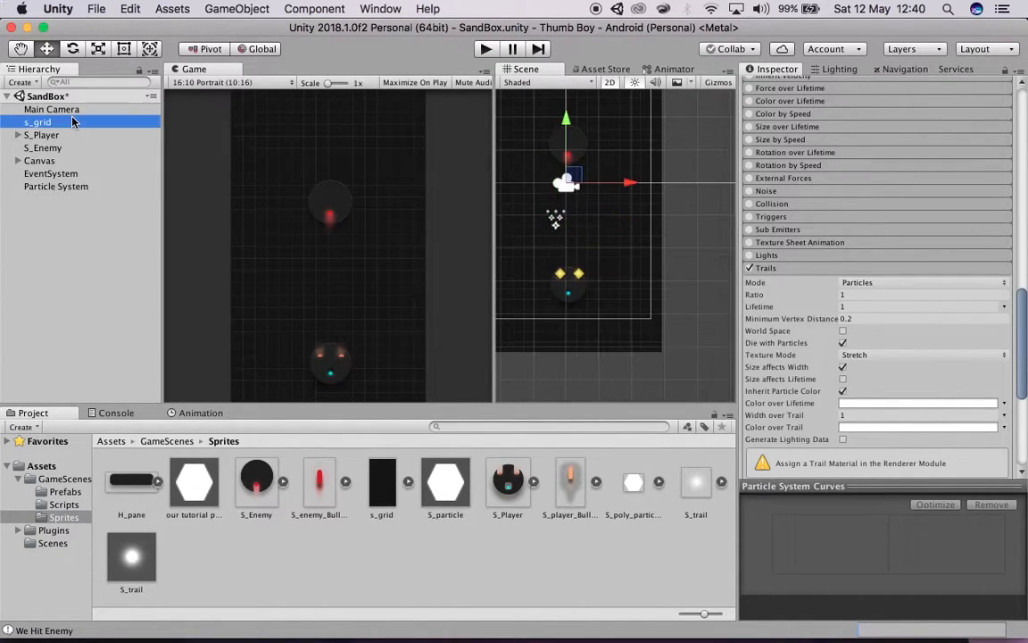
pyautogui.click(882, 289)
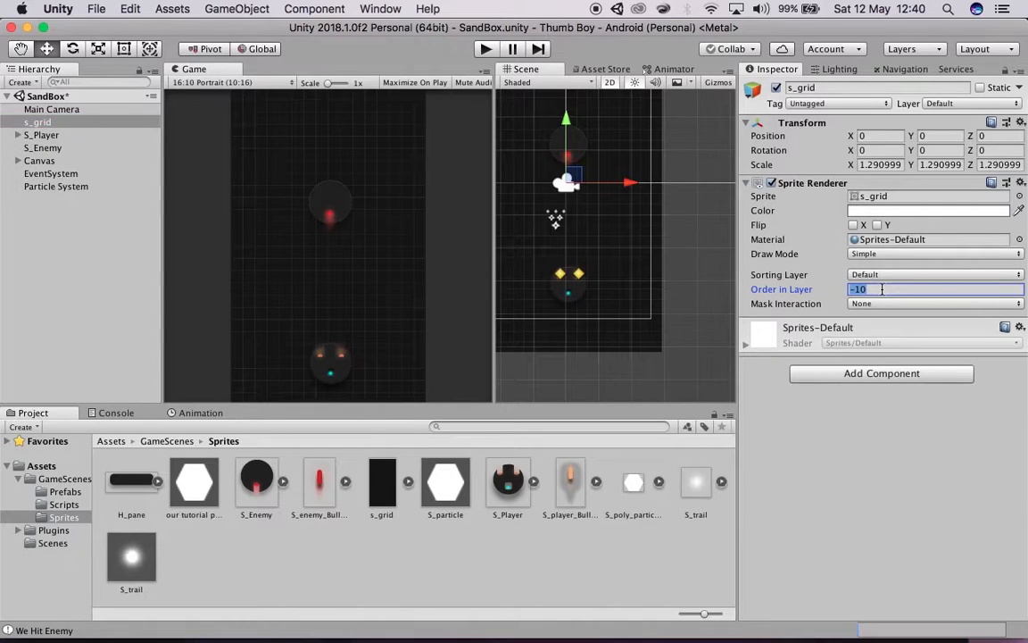
pyautogui.click(55, 185)
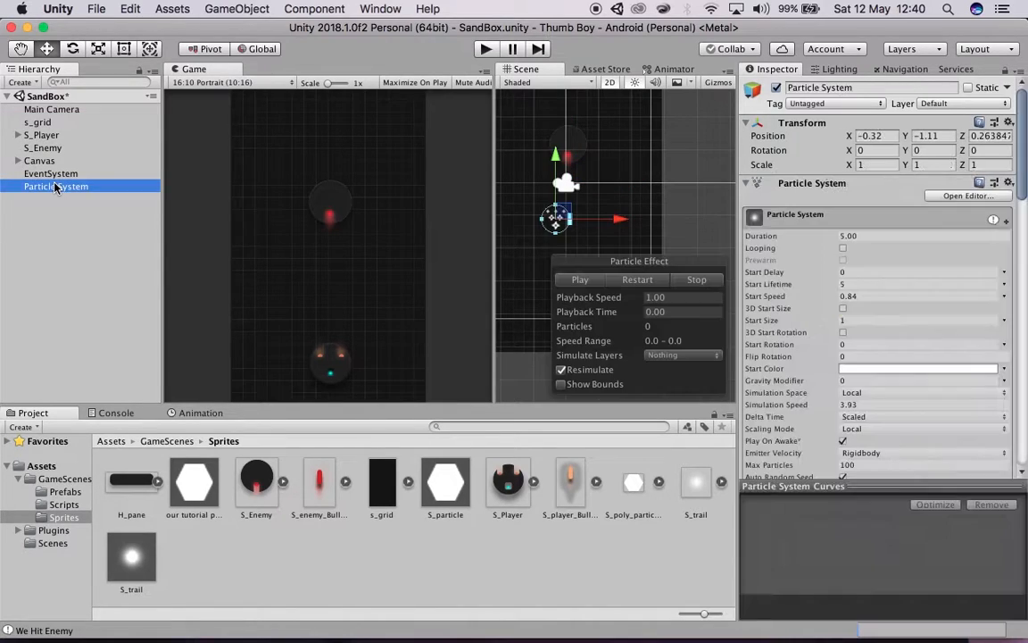
pyautogui.click(580, 280)
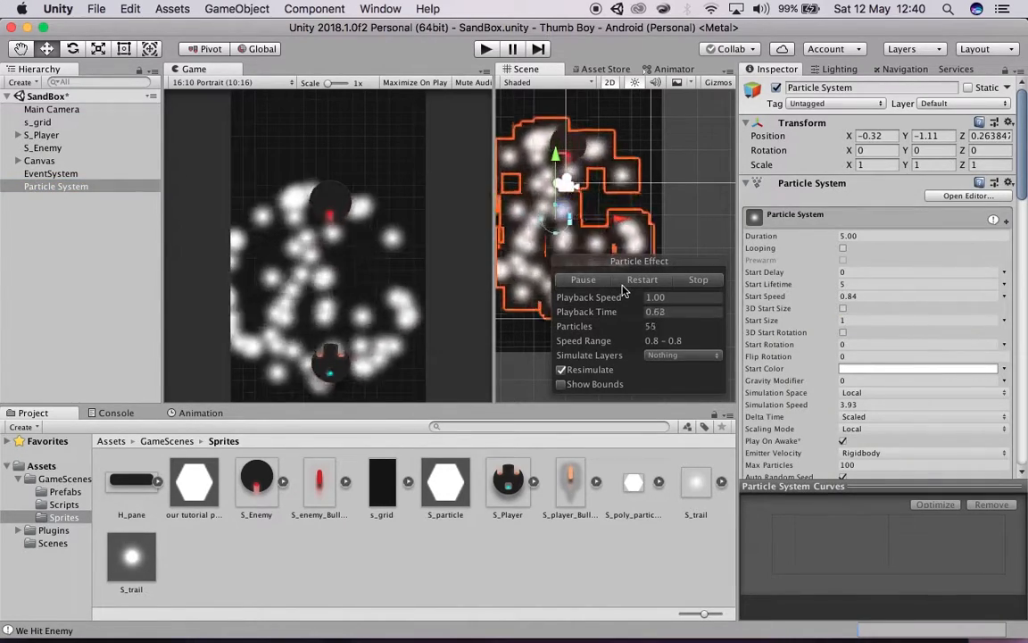
# Step: Assign the S_trail material as the particle system renderer's trail material
pyautogui.scroll(-10, 787, 387)
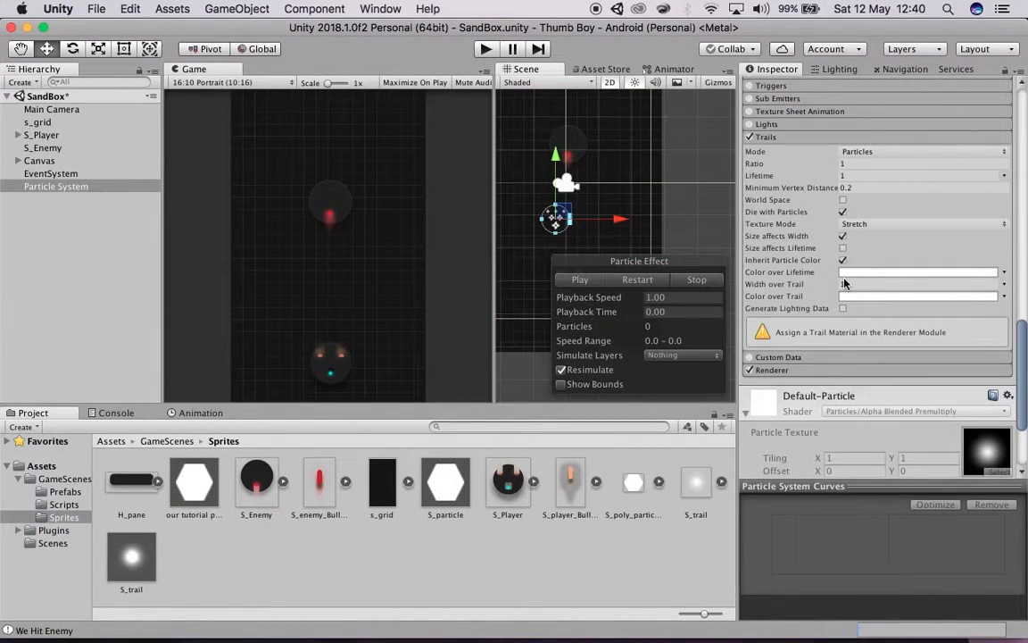
pyautogui.click(773, 370)
pyautogui.scroll(-5, 777, 370)
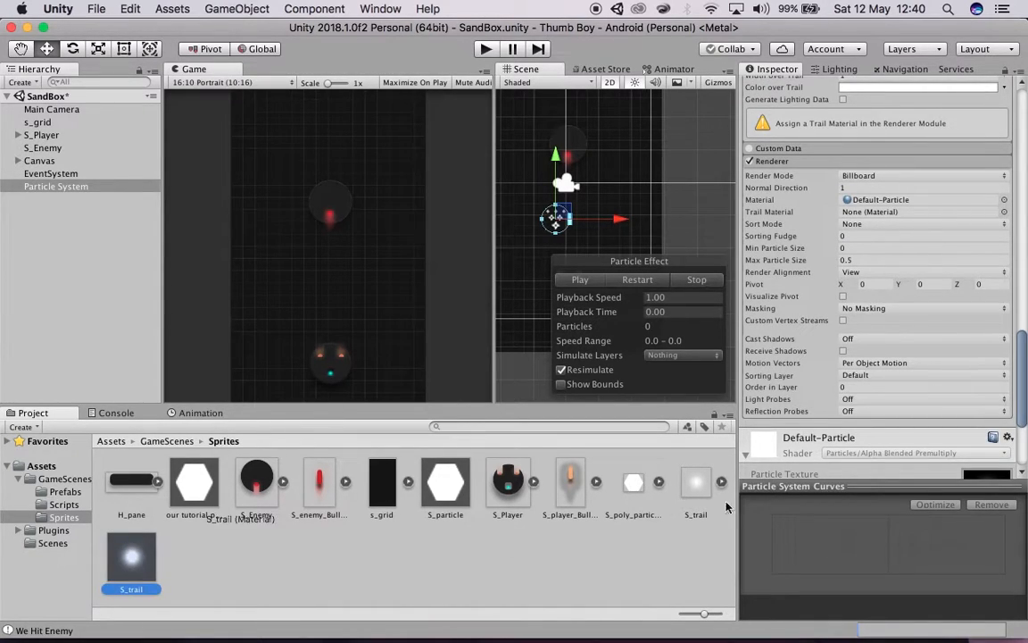
pyautogui.moveTo(665, 507); pyautogui.dragTo(864, 304)
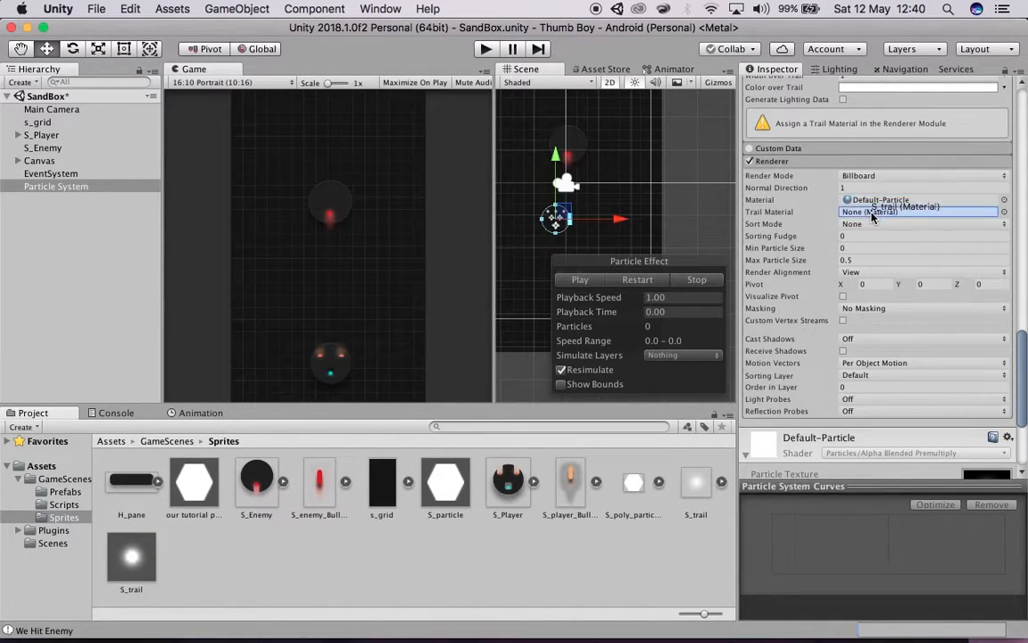
pyautogui.moveTo(872, 215); pyautogui.dragTo(871, 212)
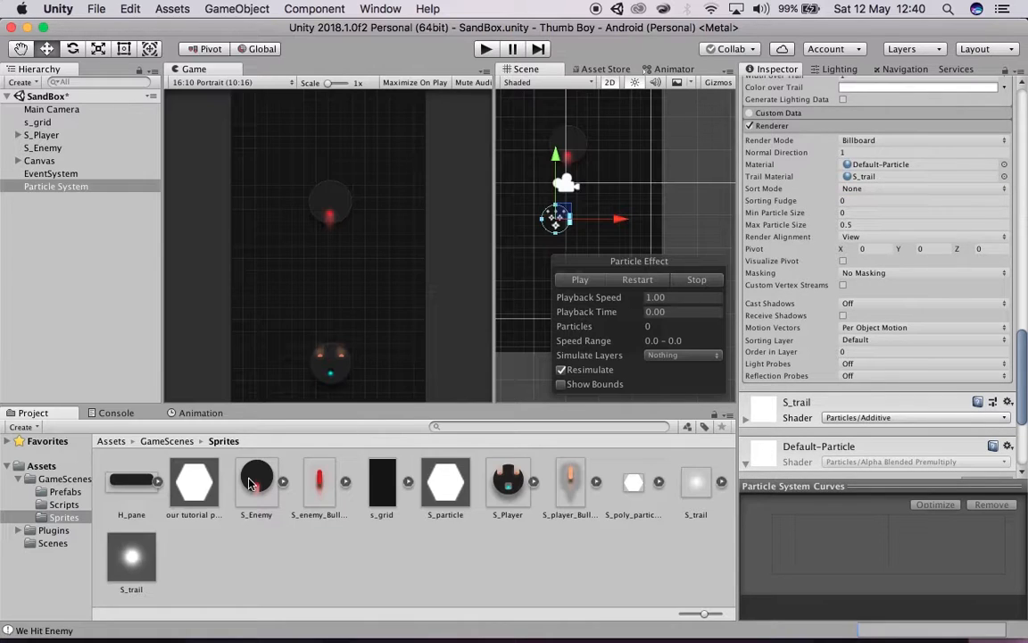
# Step: Assign the "our tutorial partle" material as the renderer's particle material and replay the effect preview
pyautogui.click(179, 496)
pyautogui.moveTo(441, 553); pyautogui.dragTo(785, 388)
pyautogui.moveTo(851, 155); pyautogui.dragTo(848, 167)
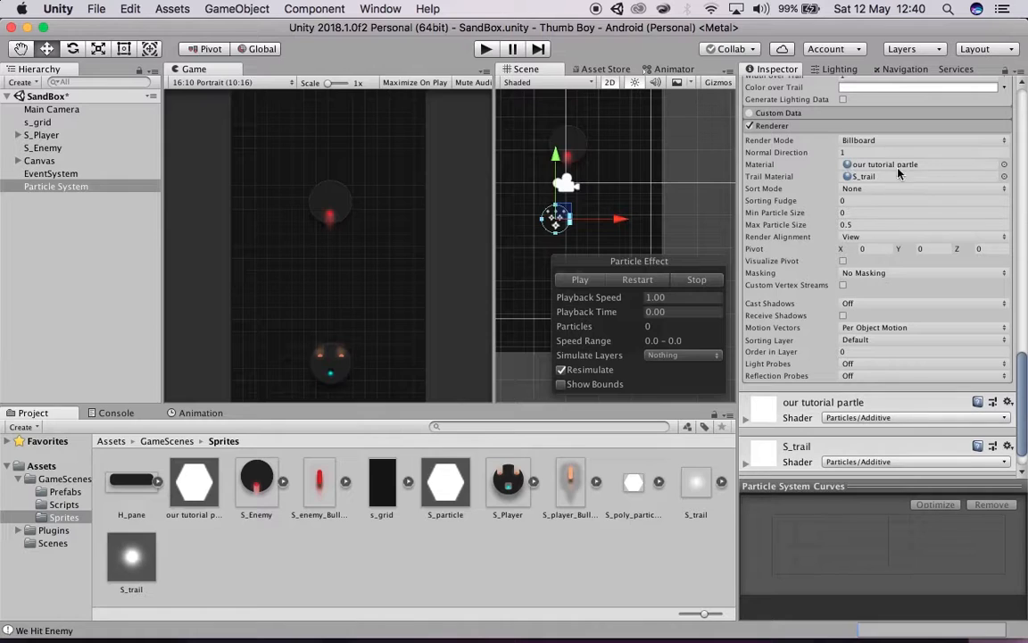
pyautogui.click(636, 279)
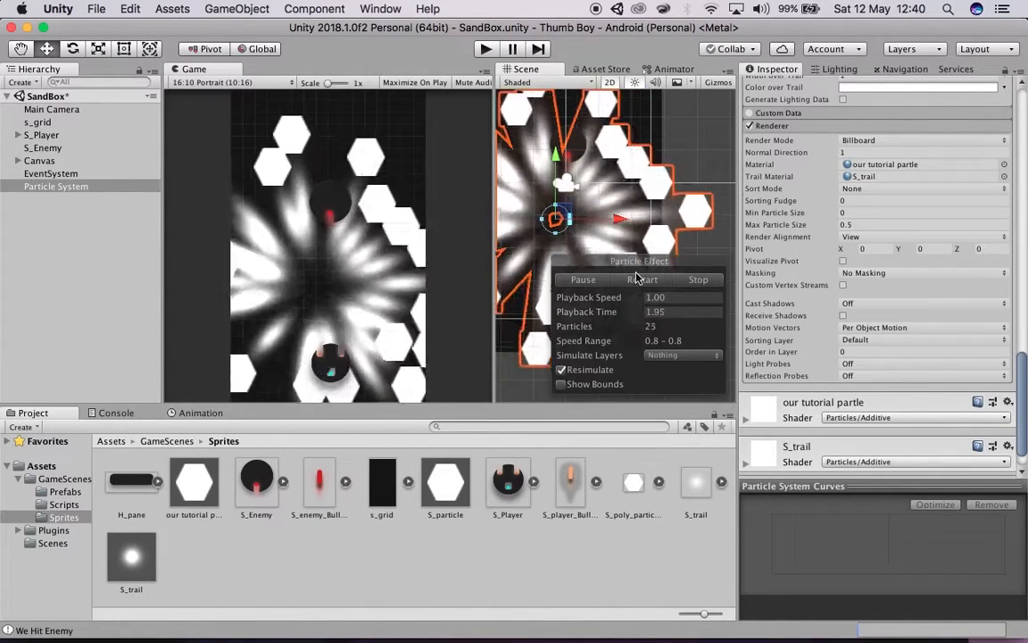
# Step: Set the particle system's start size to 0.2 and replay the effect preview
pyautogui.scroll(15, 797, 243)
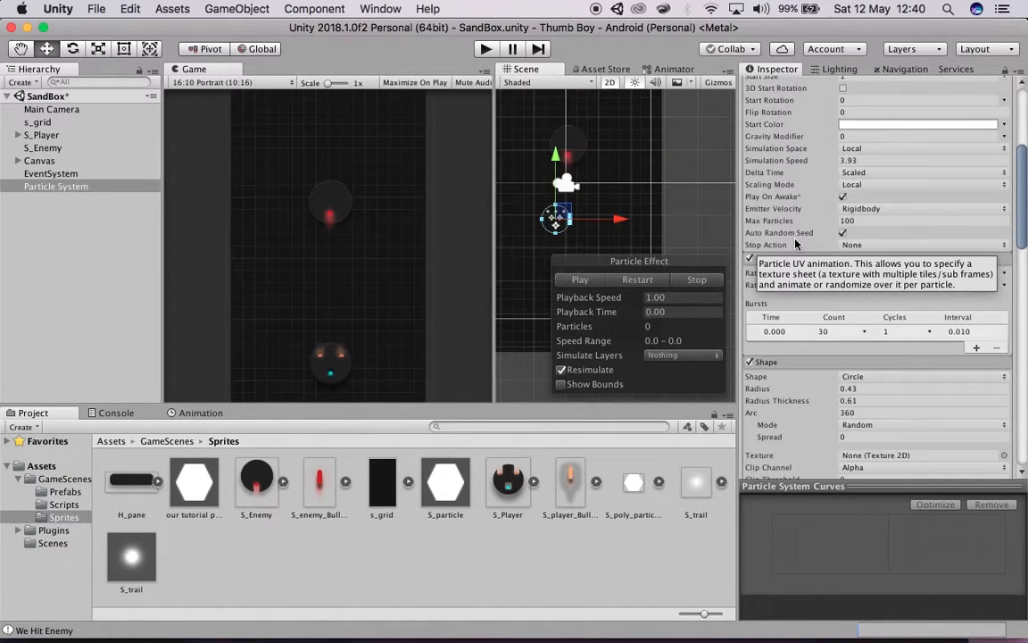
pyautogui.scroll(5, 797, 244)
pyautogui.click(763, 157)
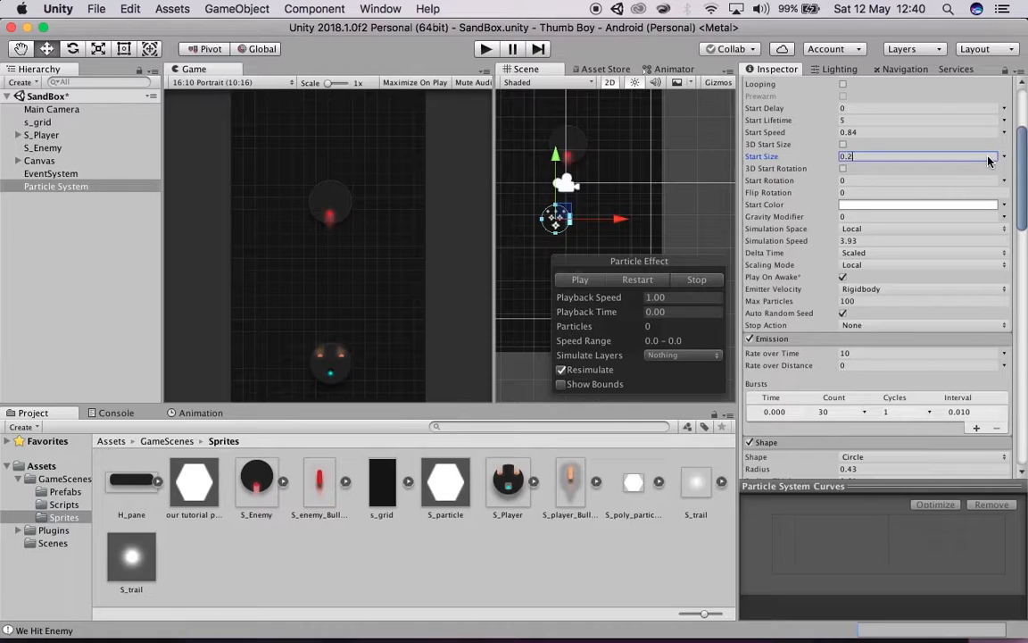
pyautogui.click(637, 280)
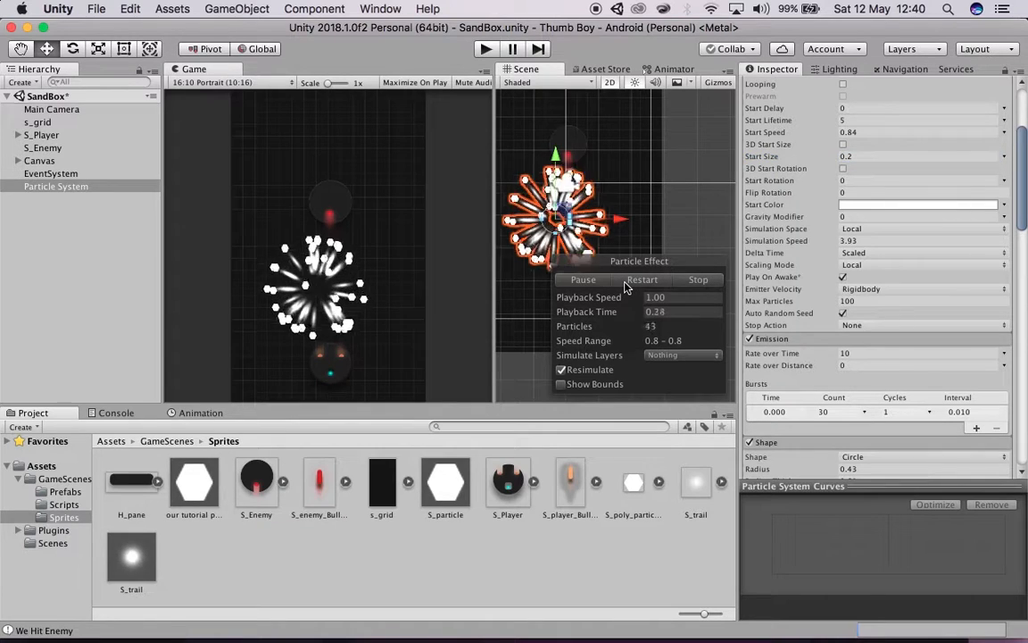
pyautogui.click(686, 279)
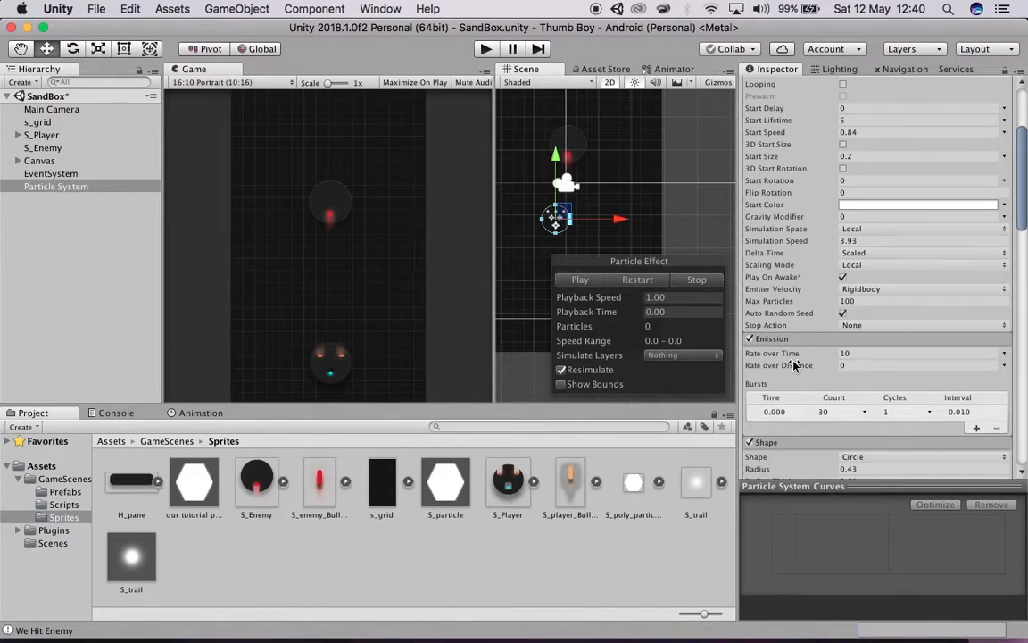
# Step: Switch the start color to Random Between Two Colors and set the first color to orange-yellow FFBD00
pyautogui.scroll(-10, 794, 365)
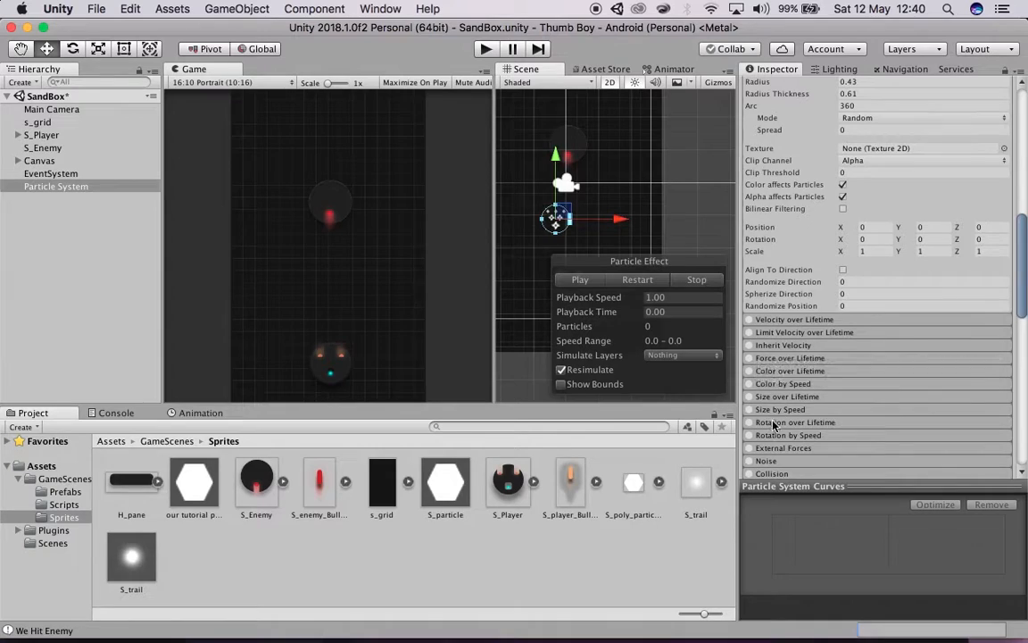
pyautogui.click(785, 372)
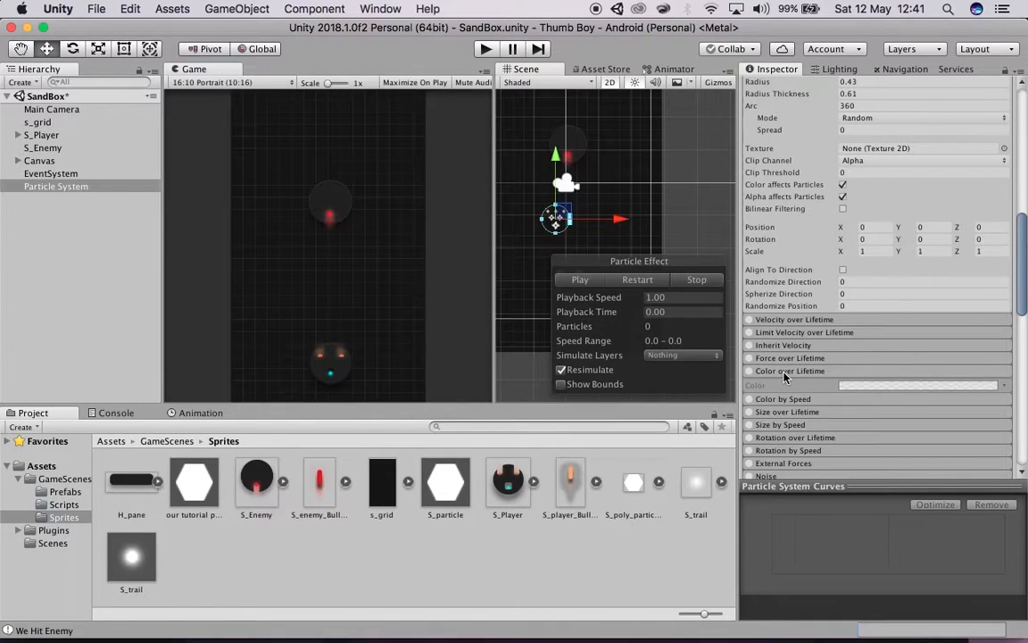
pyautogui.scroll(10, 783, 377)
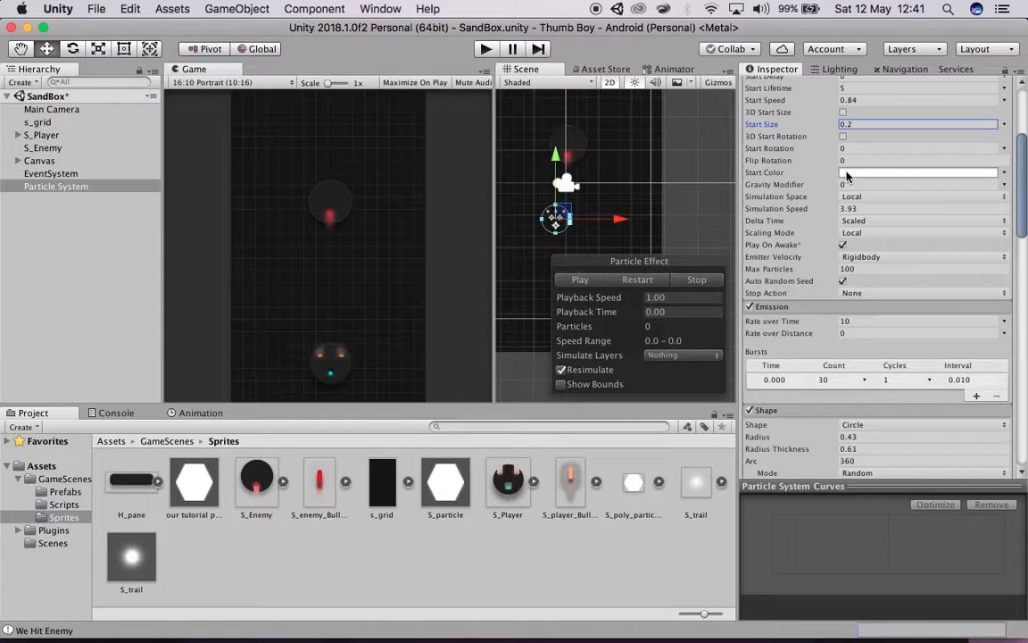
pyautogui.click(893, 172)
pyautogui.click(1005, 174)
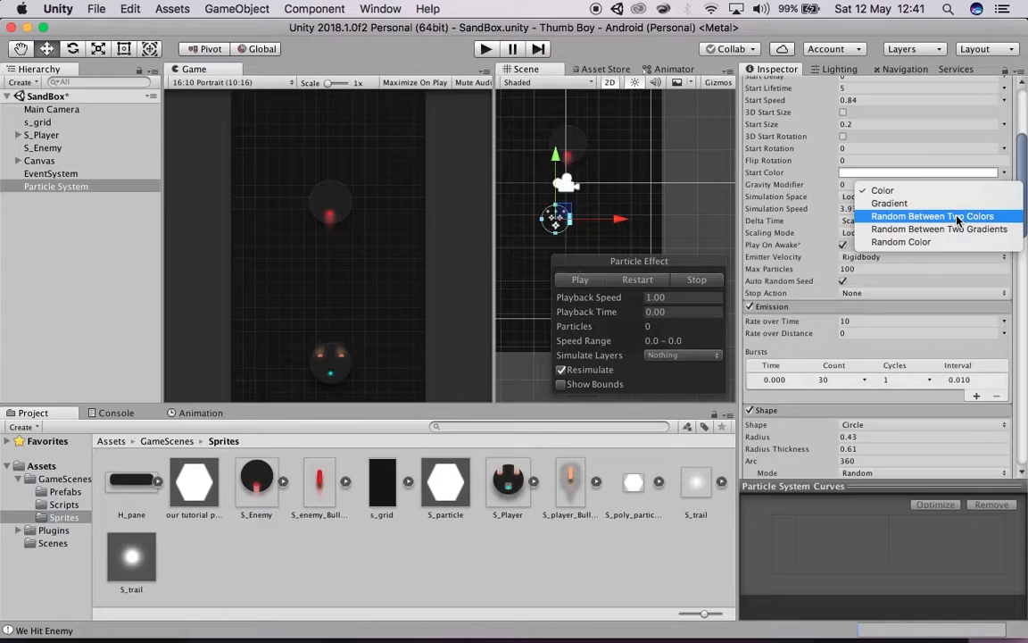
pyautogui.click(953, 215)
pyautogui.click(854, 185)
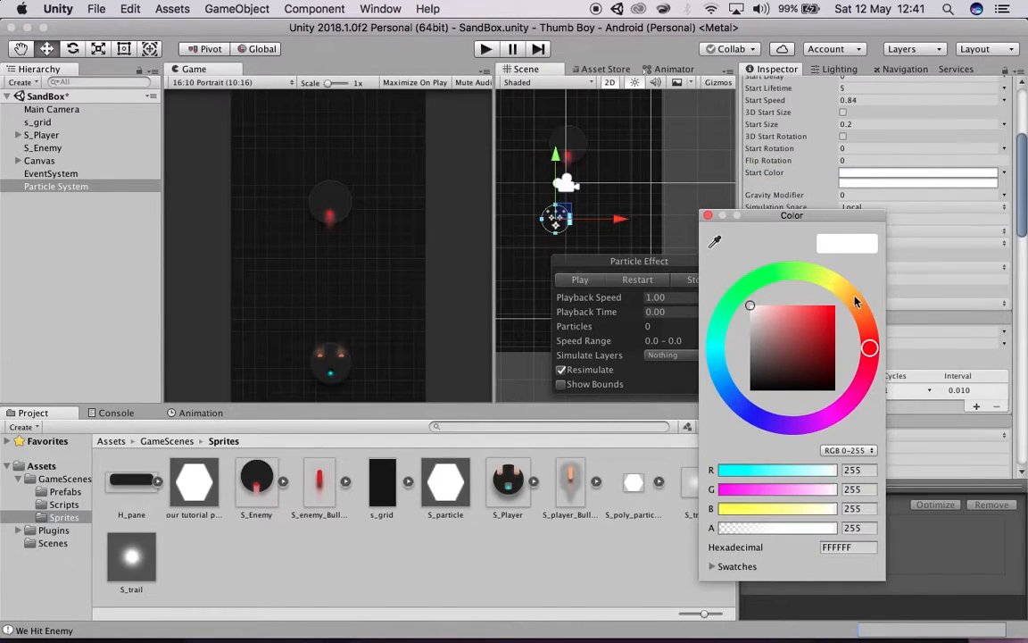
pyautogui.moveTo(853, 299); pyautogui.dragTo(858, 293)
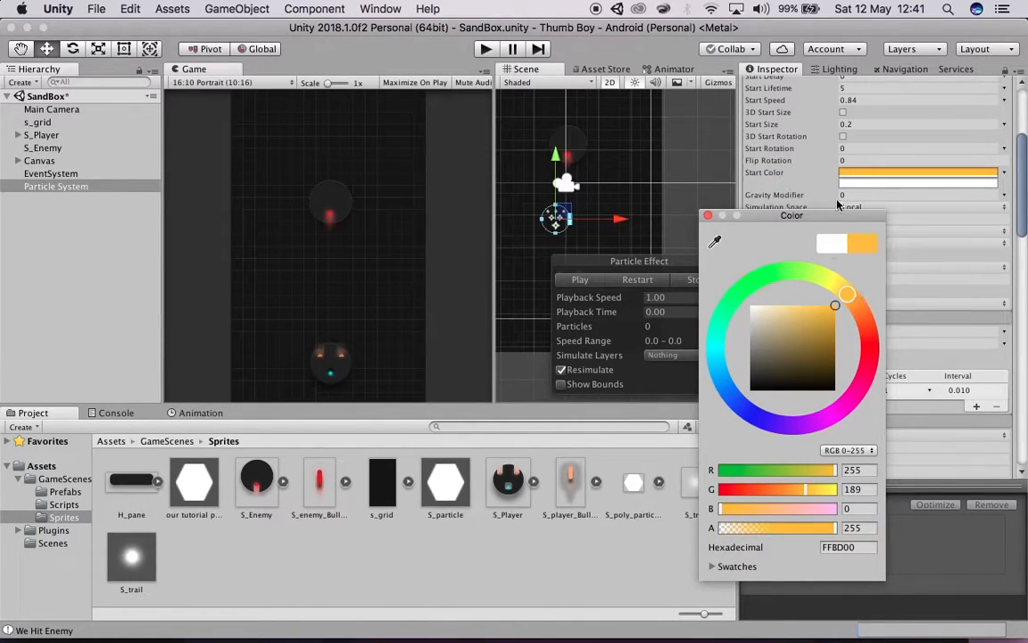
pyautogui.click(707, 216)
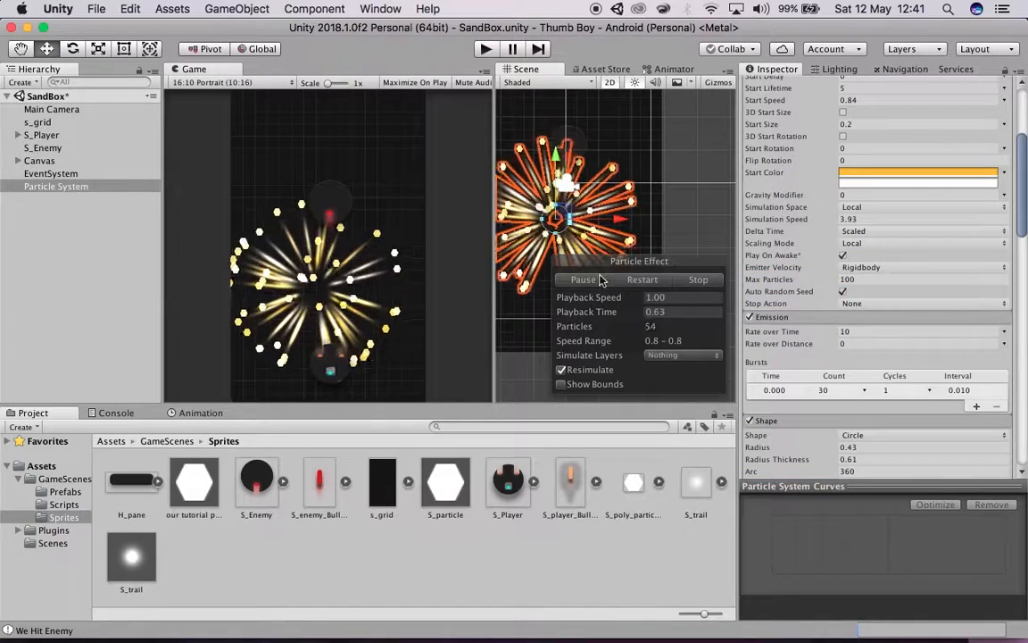
# Step: Set the second start color to orange-red FF5B00 and replay the effect preview
pyautogui.click(924, 183)
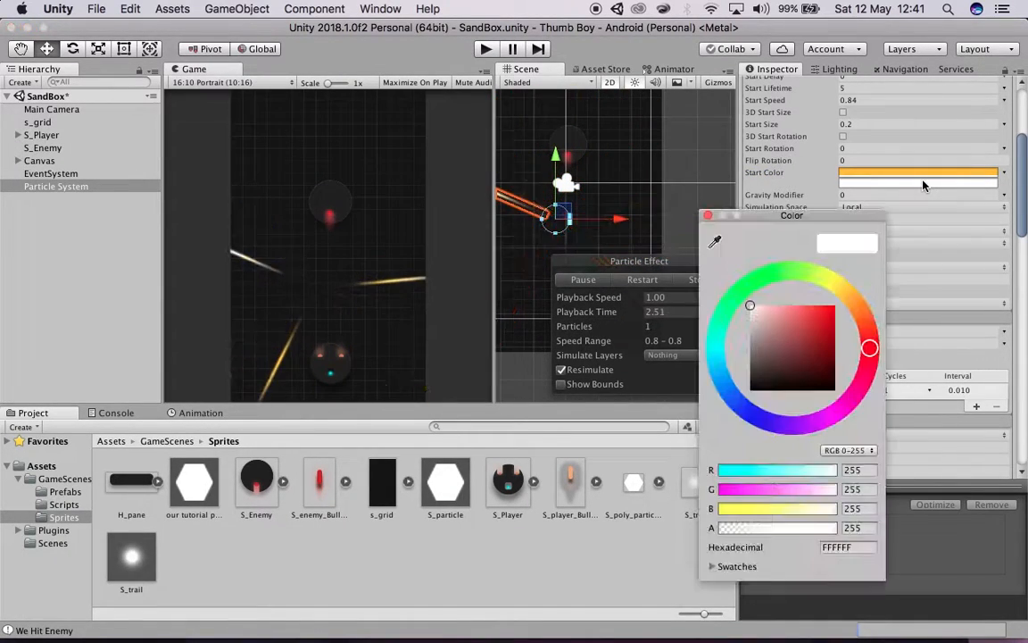
pyautogui.click(866, 311)
pyautogui.moveTo(785, 313); pyautogui.dragTo(859, 306)
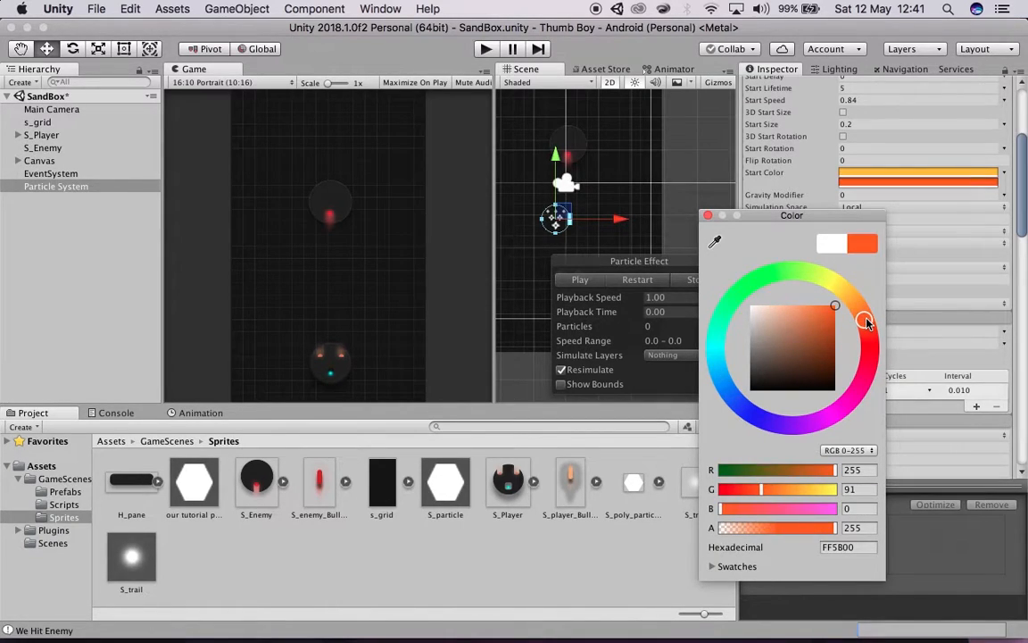
pyautogui.click(708, 215)
pyautogui.click(646, 280)
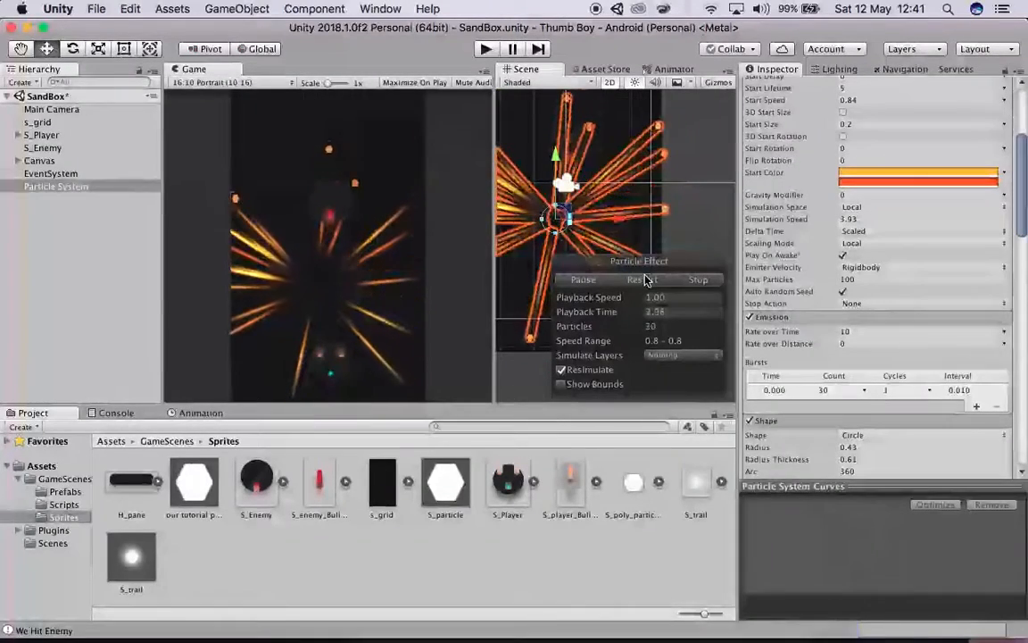
pyautogui.scroll(-15, 832, 290)
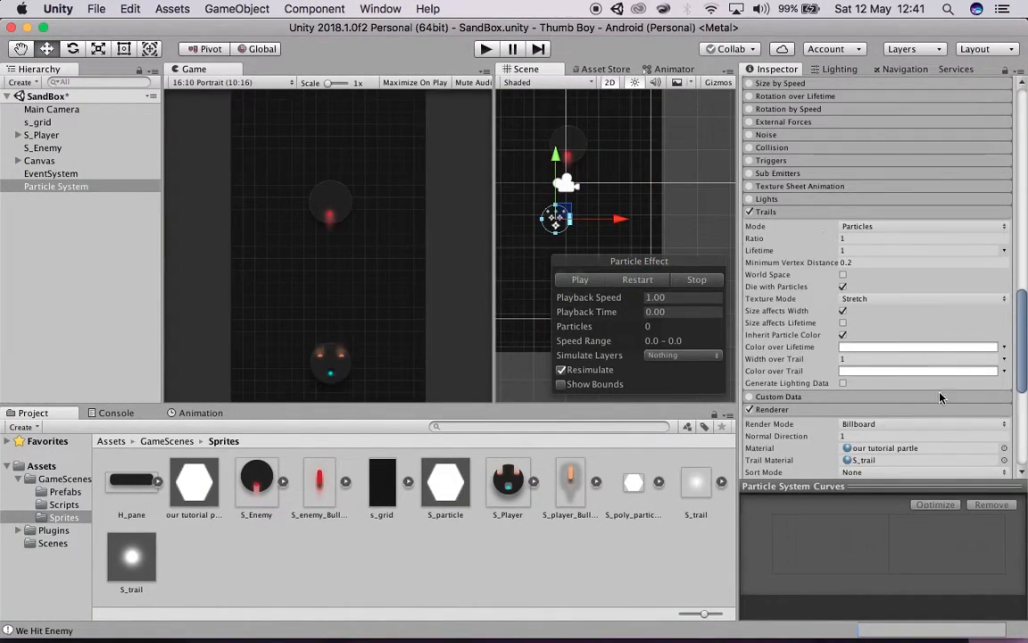
pyautogui.click(981, 348)
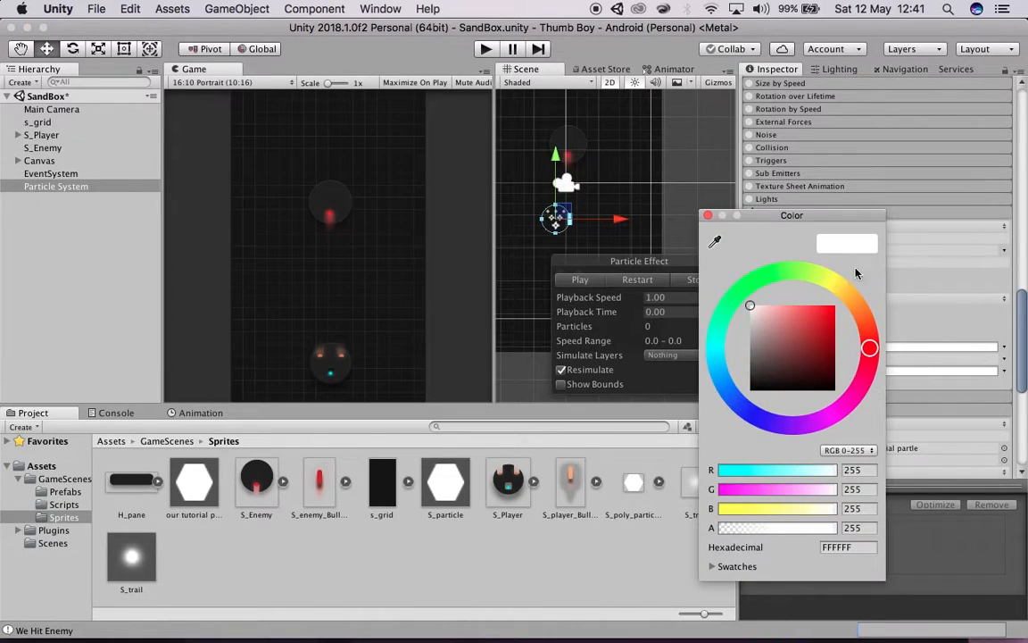
pyautogui.click(709, 215)
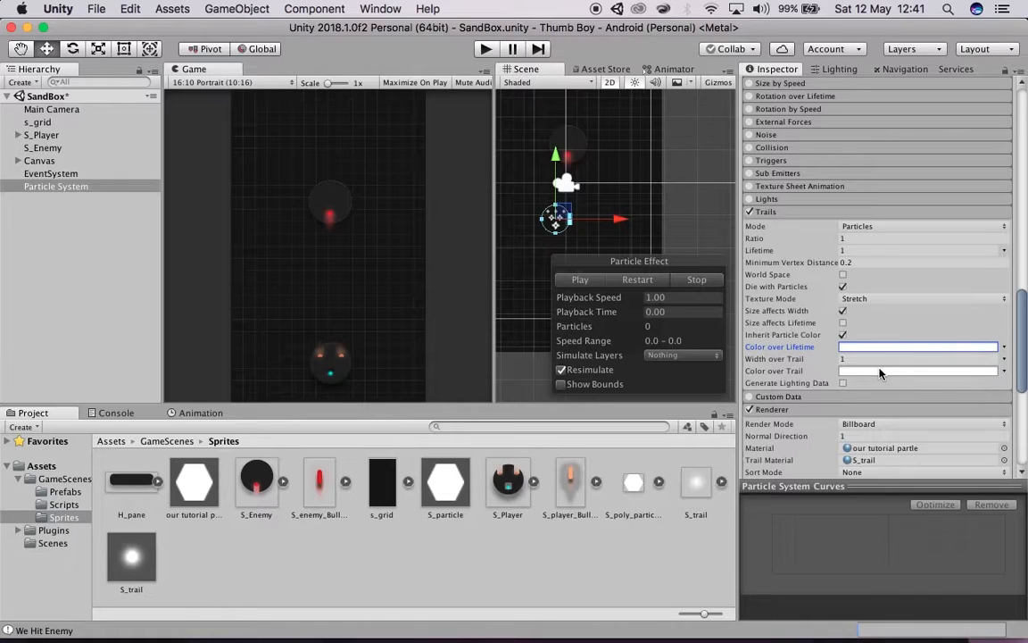
pyautogui.click(882, 370)
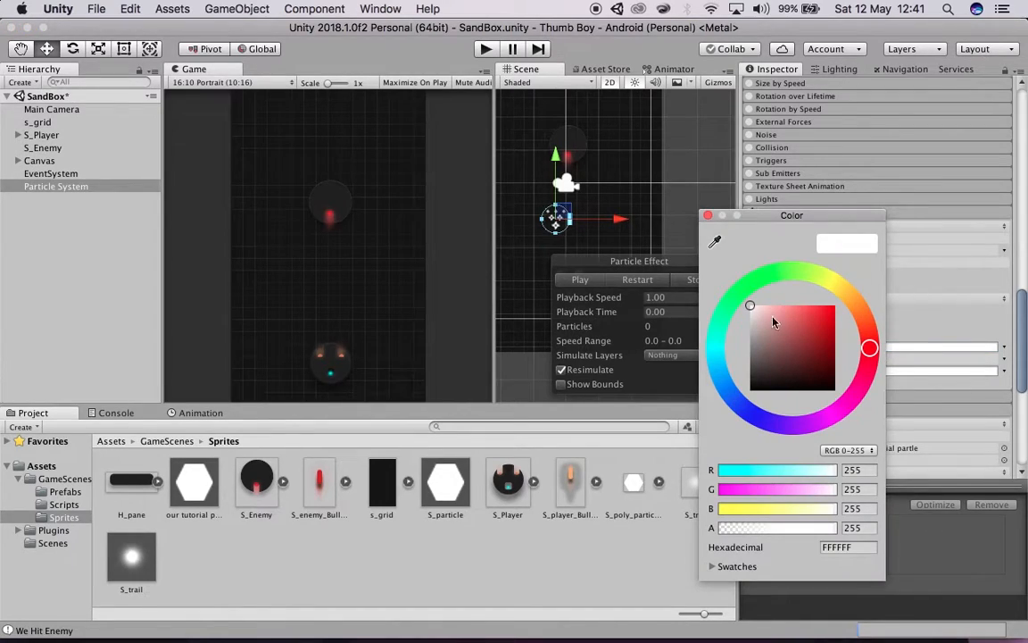
pyautogui.click(709, 215)
# Step: Make the trails' Color over Lifetime a gradient that fades to transparent at 100%, and replay the effect preview
pyautogui.click(1001, 348)
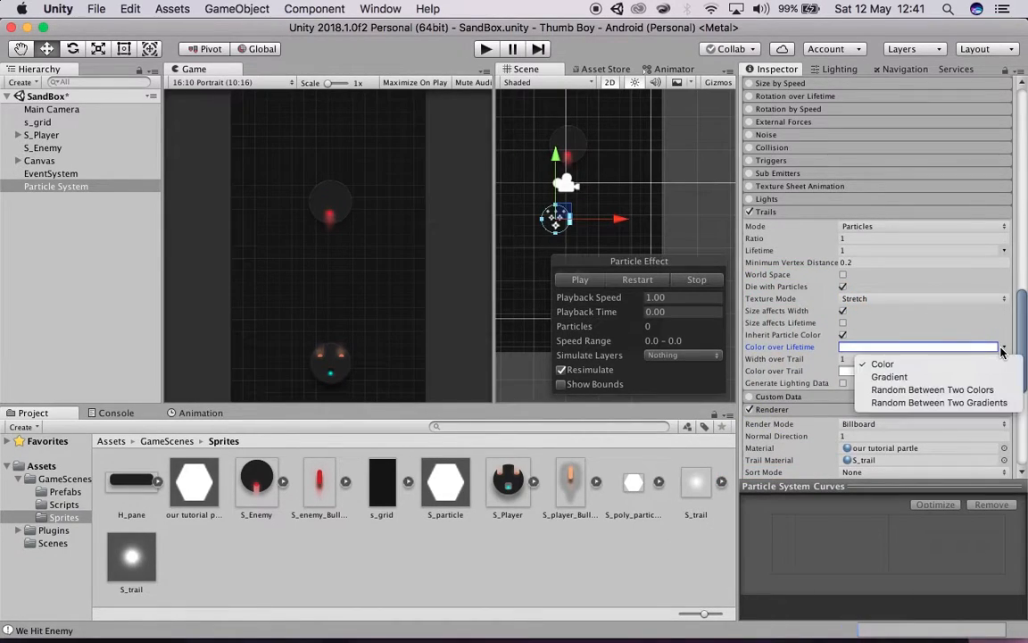
pyautogui.click(984, 379)
pyautogui.click(903, 352)
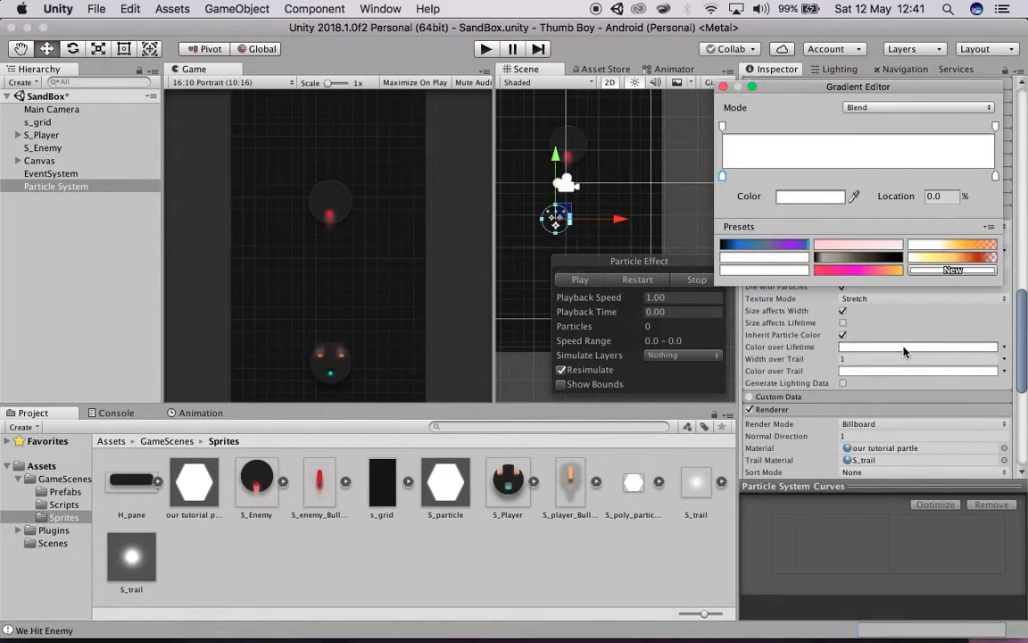
pyautogui.click(995, 126)
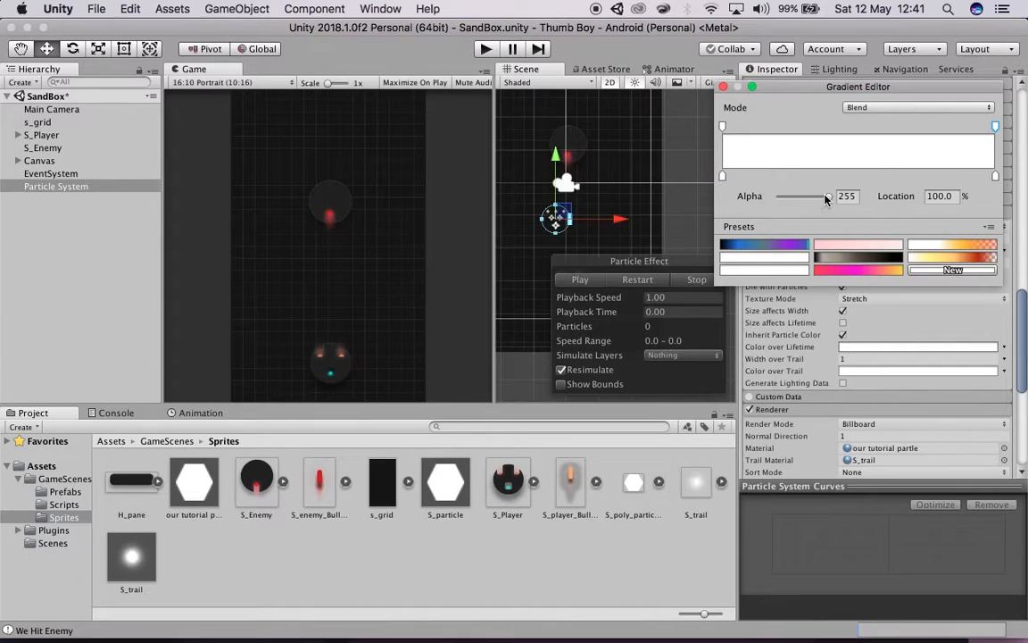
pyautogui.moveTo(826, 200); pyautogui.dragTo(717, 200)
pyautogui.click(723, 87)
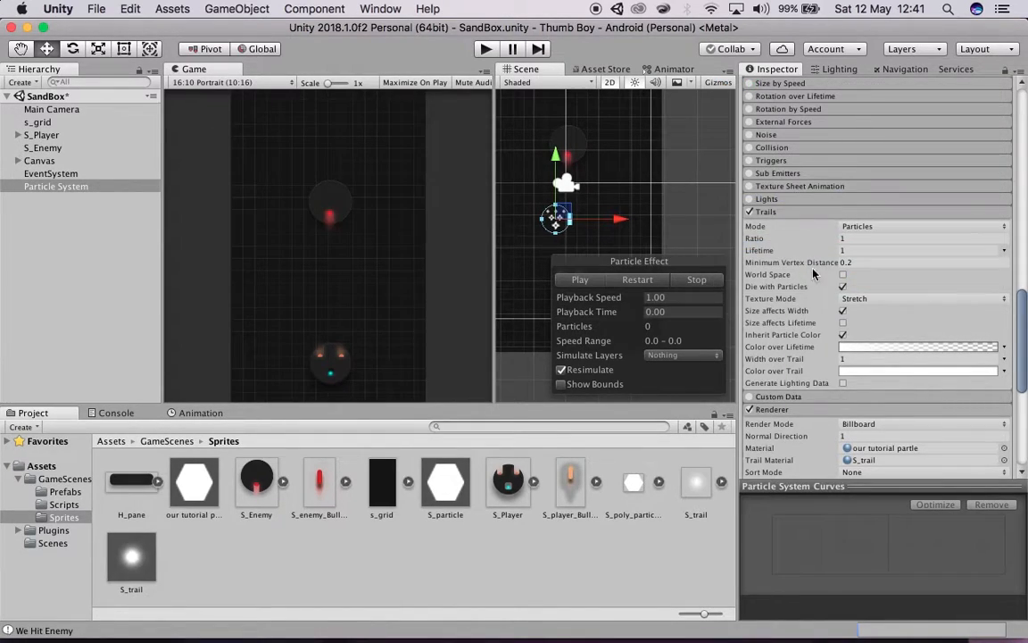
pyautogui.click(637, 280)
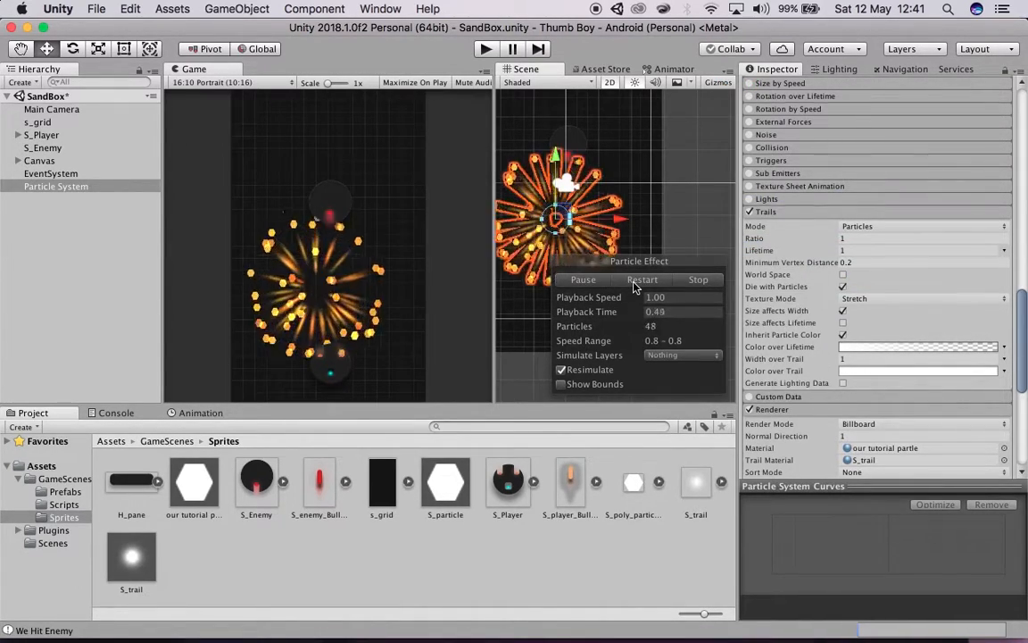
# Step: Replay the particle effect preview repeatedly to examine the burst's orange particles and fading trails
pyautogui.click(634, 280)
pyautogui.click(633, 281)
pyautogui.click(634, 280)
pyautogui.click(634, 280)
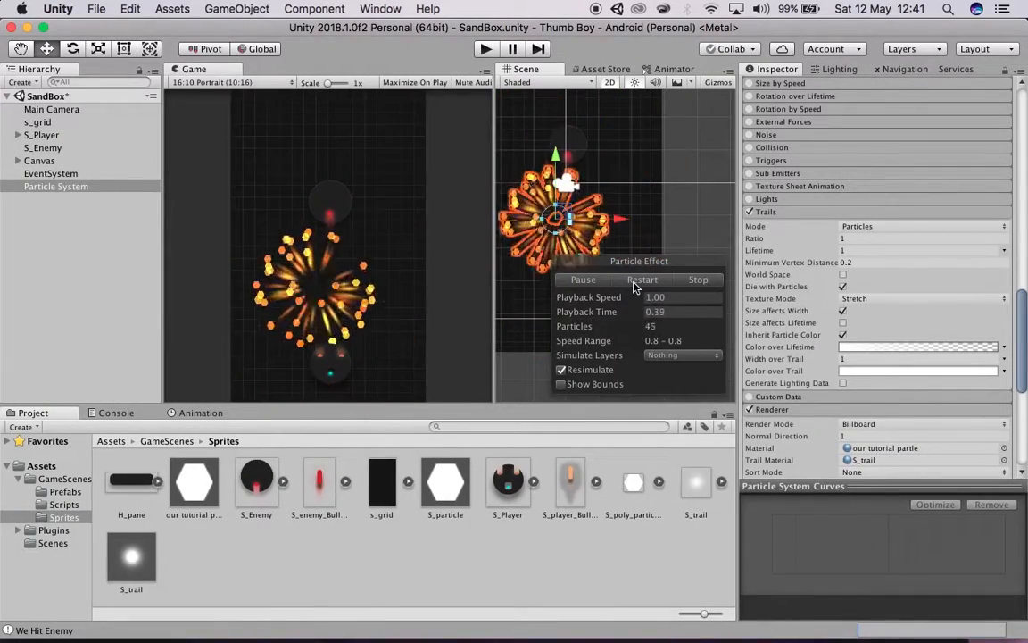
pyautogui.click(634, 280)
pyautogui.click(634, 281)
pyautogui.click(633, 284)
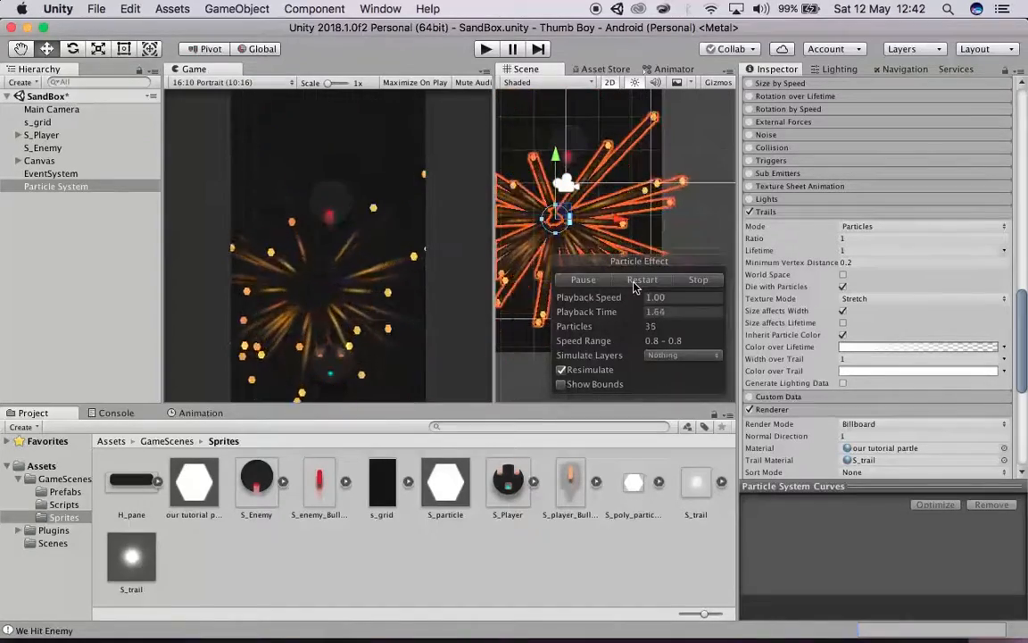
pyautogui.click(634, 282)
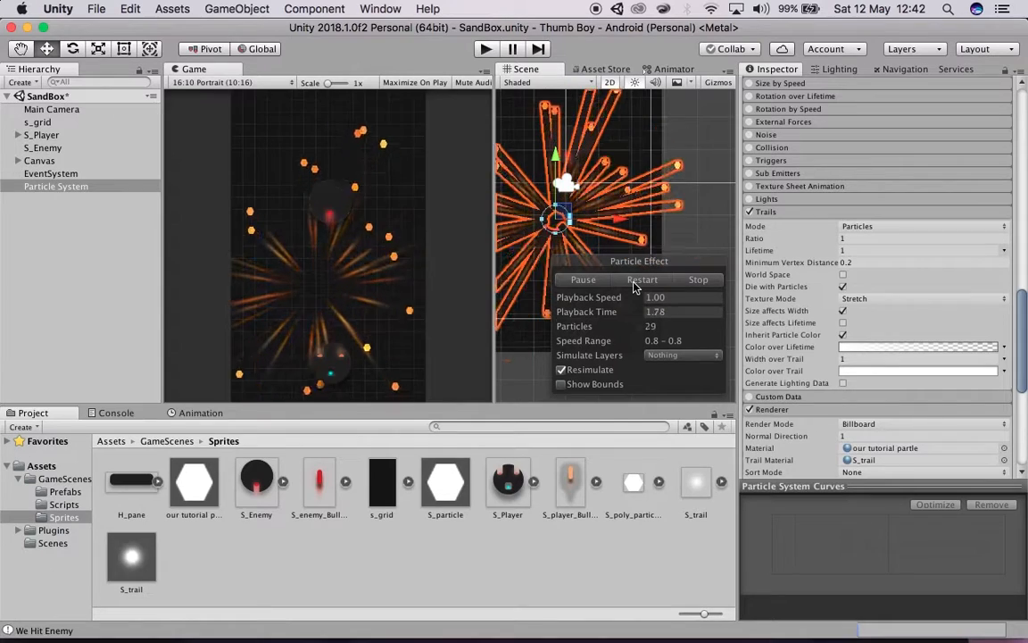
pyautogui.click(634, 283)
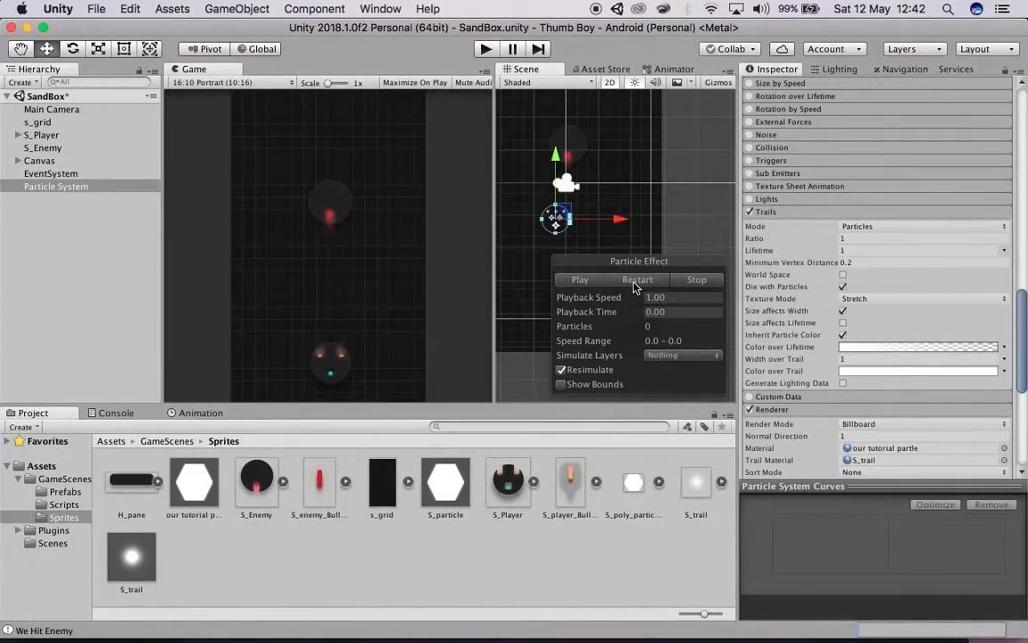
pyautogui.click(636, 280)
# Step: Play-test the game in a maximized Game view, moving the player around to check the hit particles, and stop play mode
pyautogui.hotkey('shift', 'space')
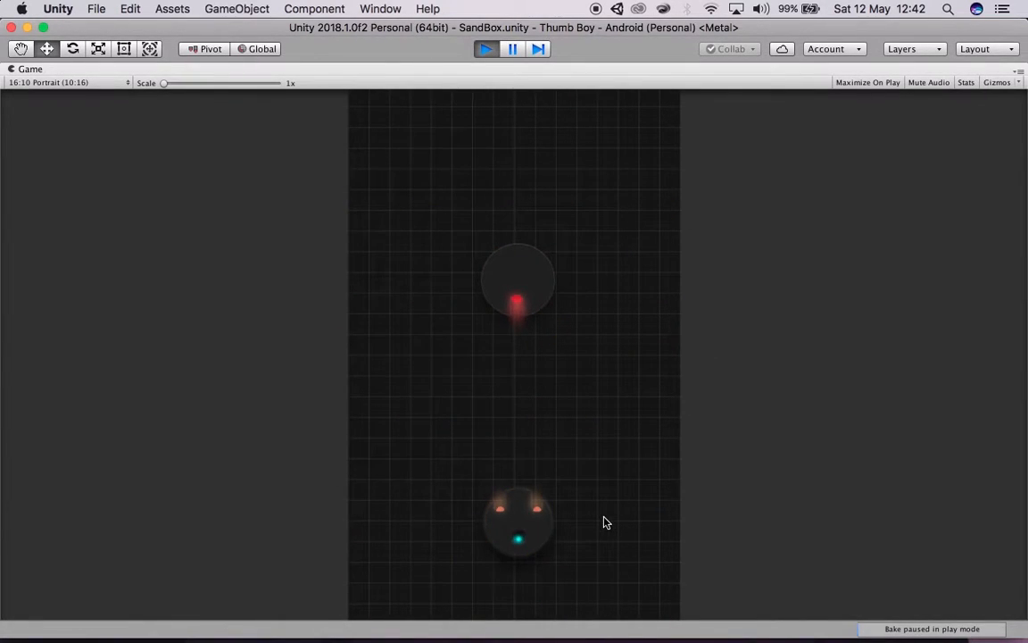
pyautogui.moveTo(528, 491)
pyautogui.mouseDown()
pyautogui.moveTo(619, 505)
pyautogui.moveTo(613, 510)
pyautogui.moveTo(662, 561)
pyautogui.mouseUp()
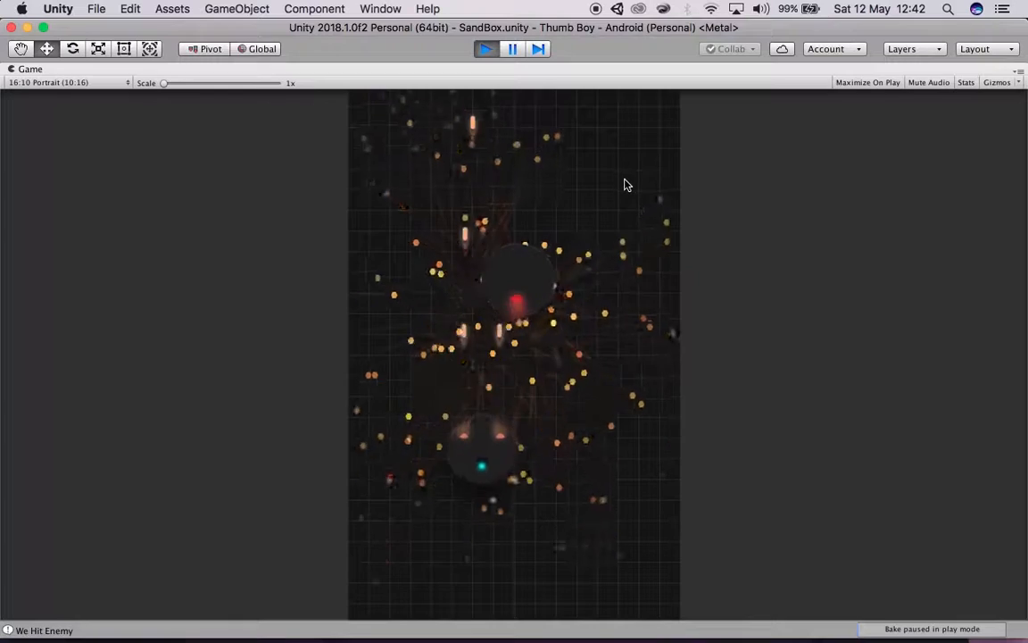
pyautogui.click(489, 50)
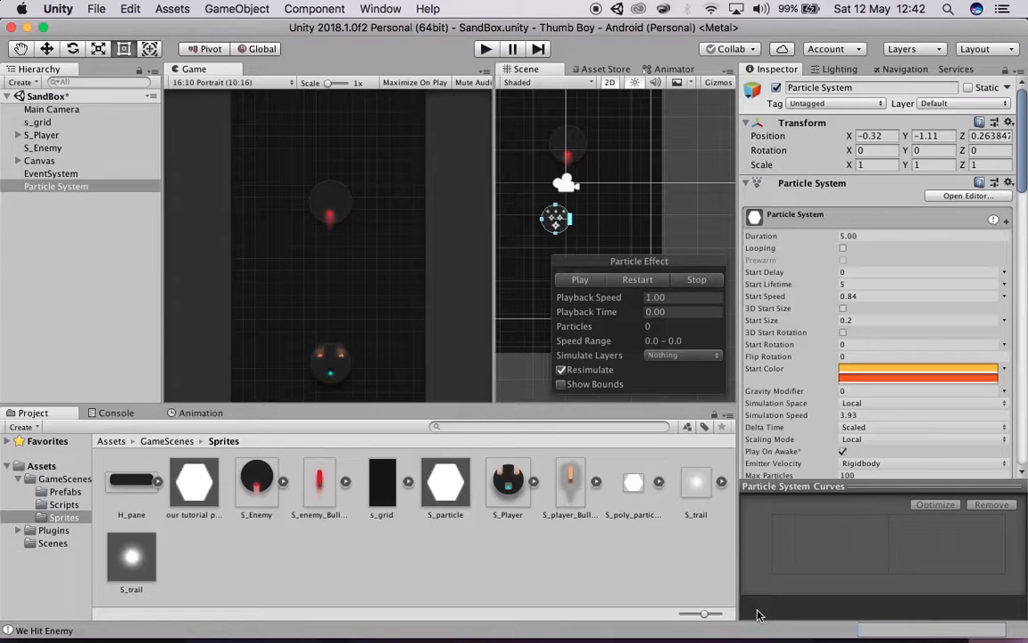
pyautogui.moveTo(772, 638)
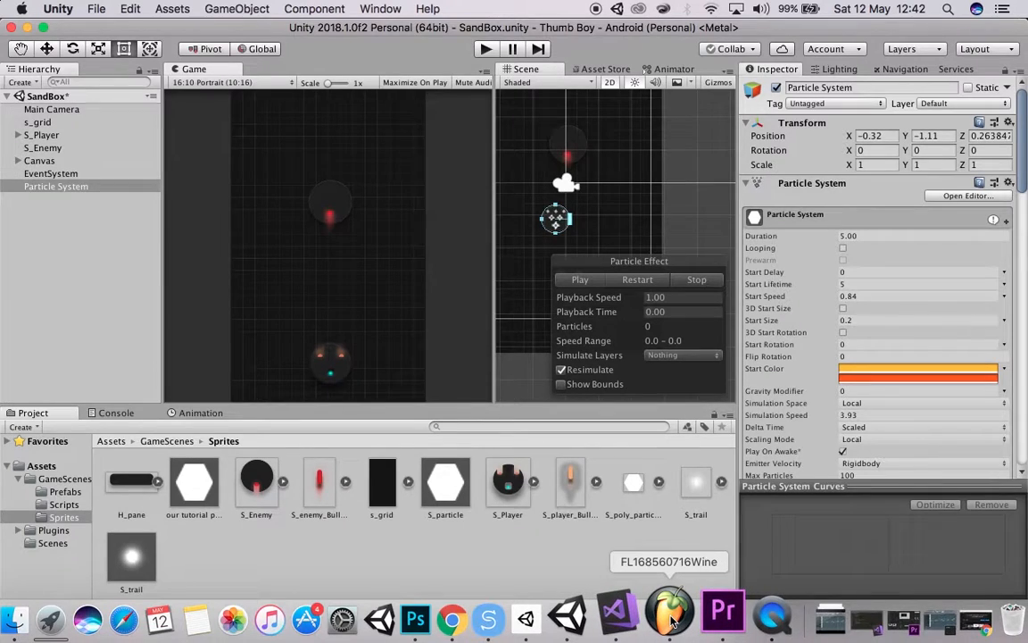